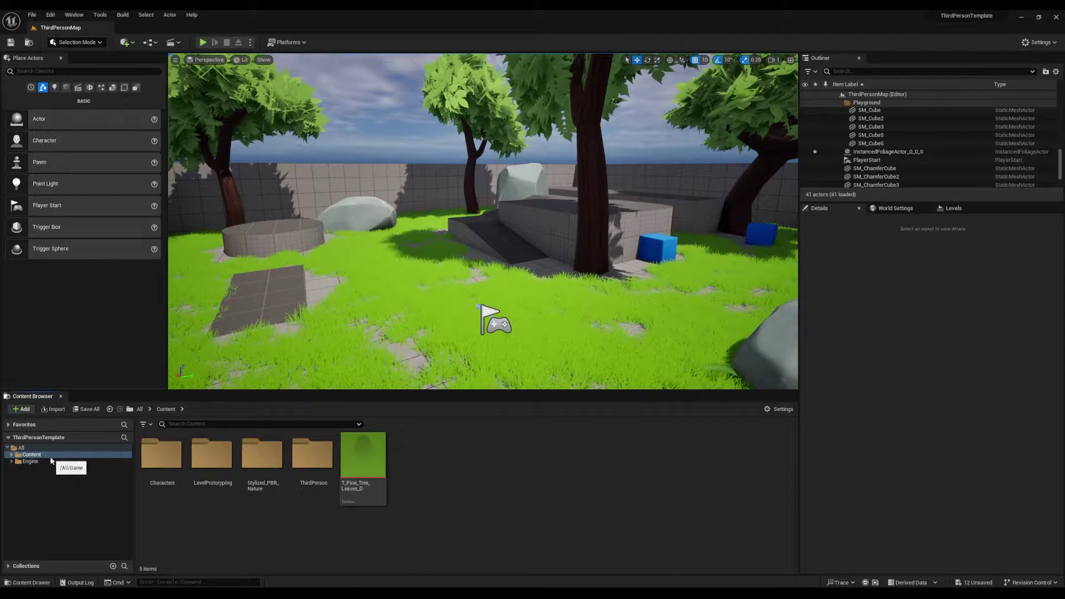
Create a new folder named VFX in the project's Content folder.
{"action": "right_click", "coordinate": [482, 469]}
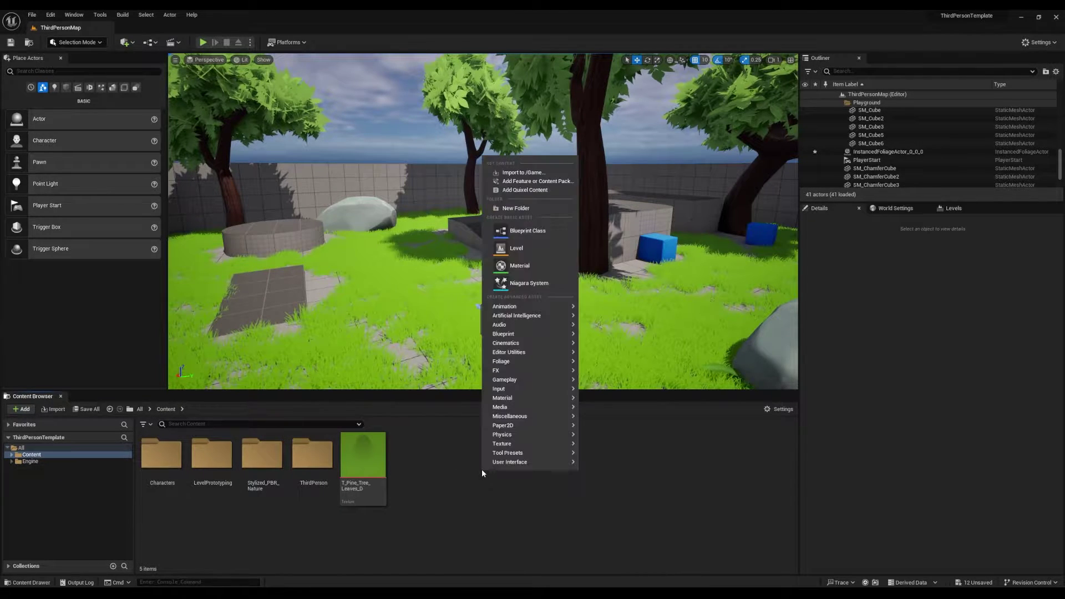
{"action": "left_click", "coordinate": [543, 210]}
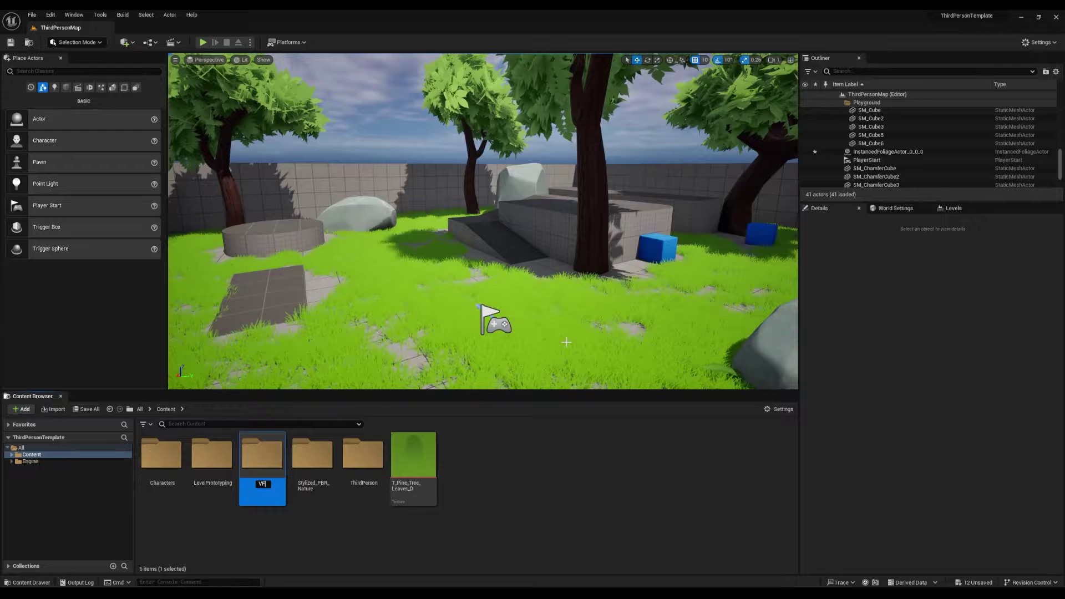
{"action": "left_click", "coordinate": [495, 479]}
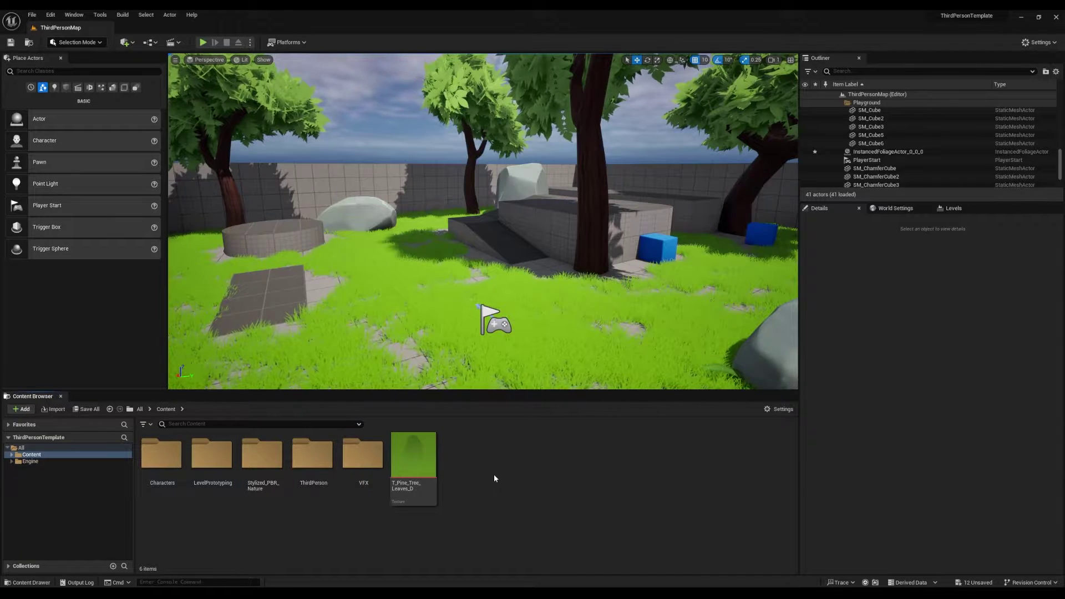
Create a new folder named Textures in the Content folder.
{"action": "right_click", "coordinate": [494, 475]}
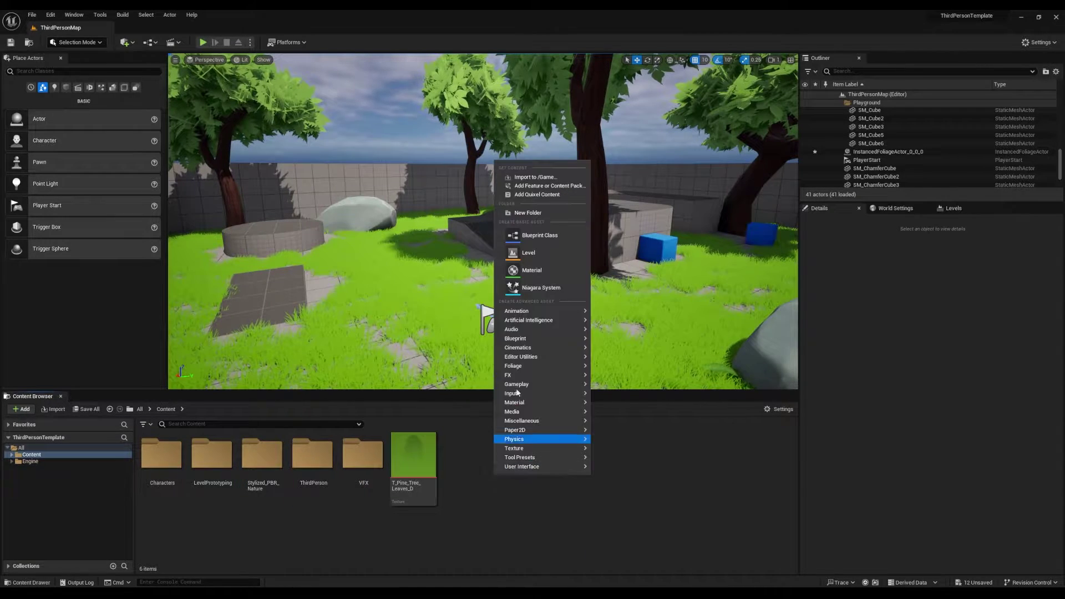
{"action": "left_click", "coordinate": [551, 214]}
{"action": "type", "text": "Textures"}
{"action": "key", "text": "Return"}
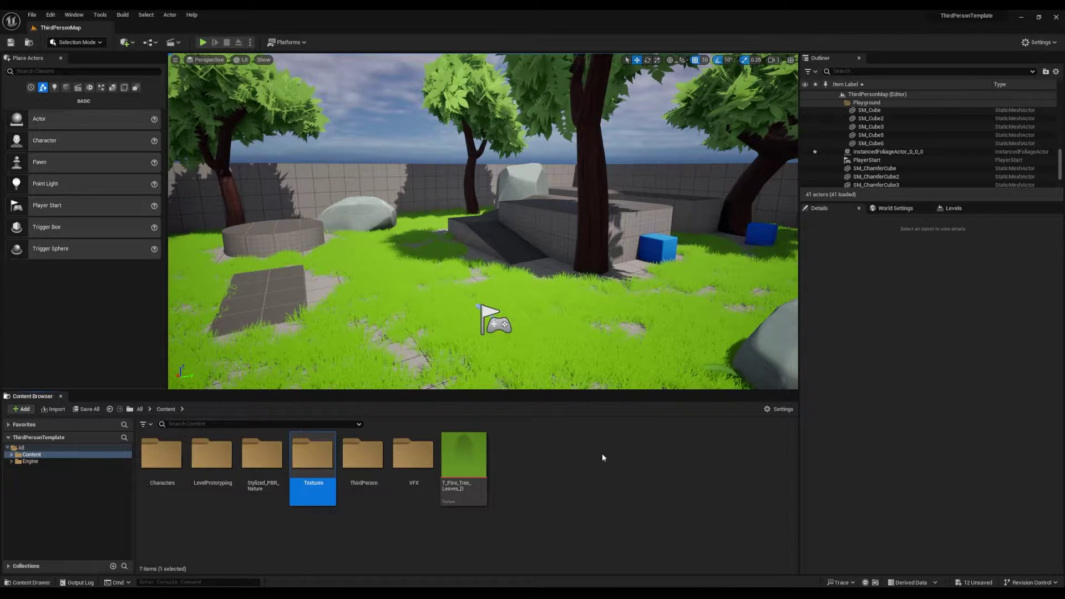
Create a new folder named Materials in the Content folder.
{"action": "right_click", "coordinate": [603, 454]}
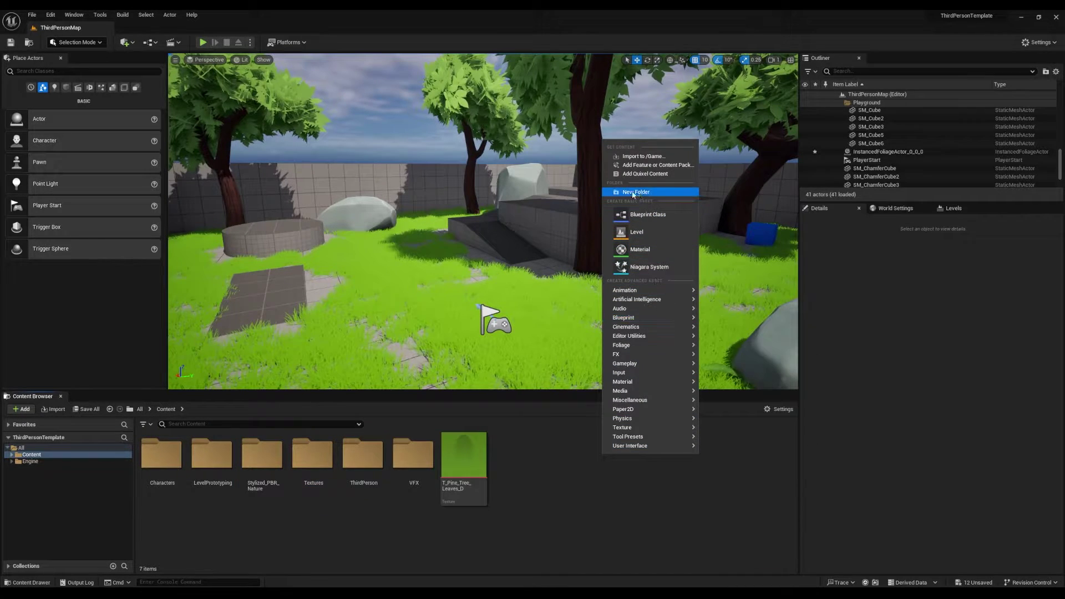
{"action": "left_click", "coordinate": [686, 194]}
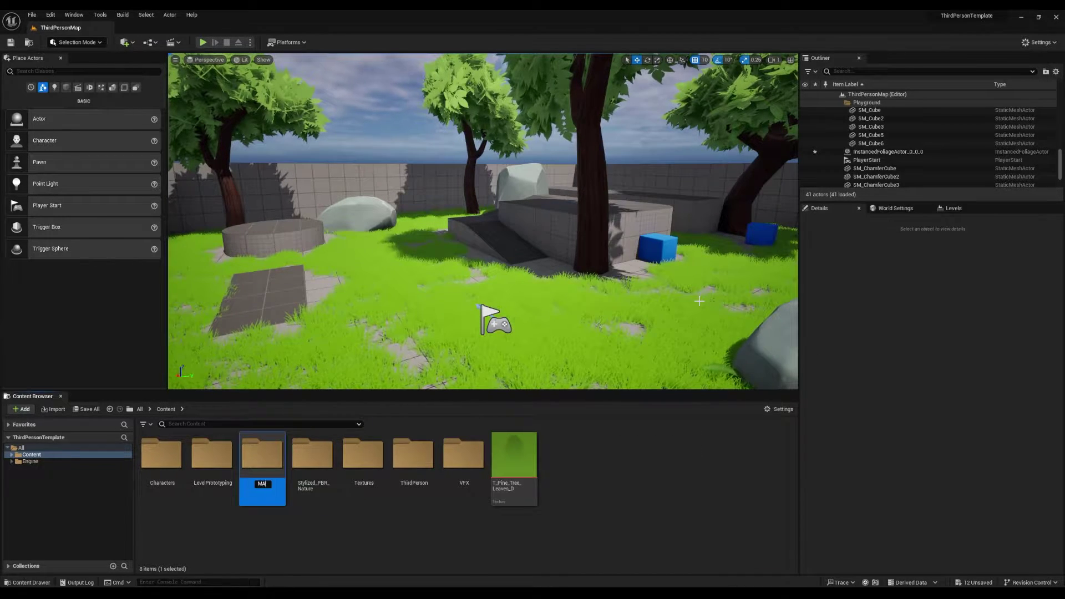
{"action": "left_click", "coordinate": [575, 511]}
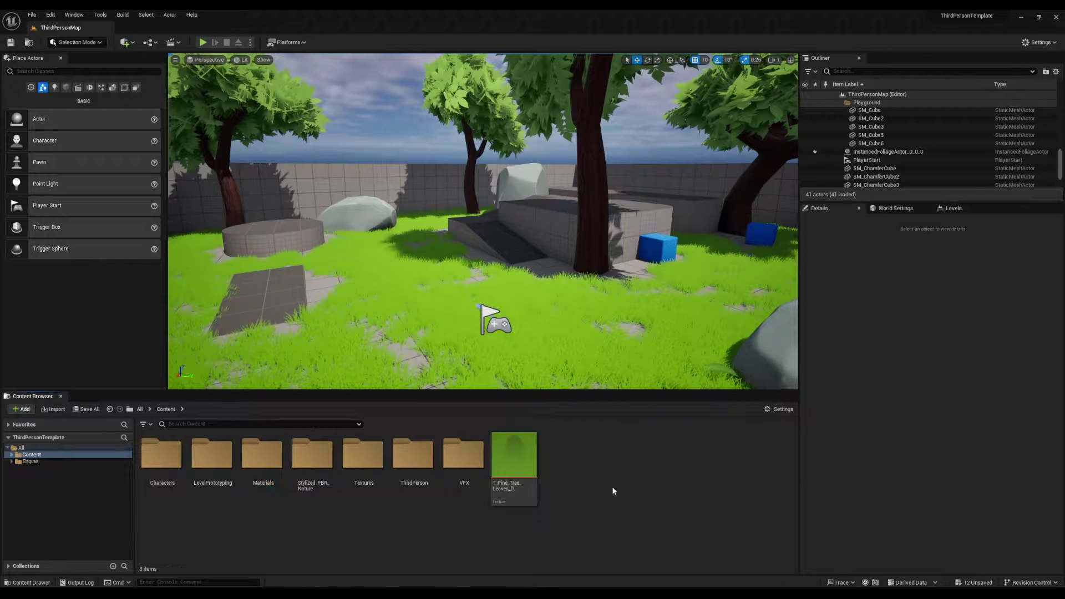
Inspect the T_Pine_Tree_Leaves_D texture, close it and move it into the Textures folder.
{"action": "left_click", "coordinate": [526, 467]}
{"action": "double_click", "coordinate": [526, 467]}
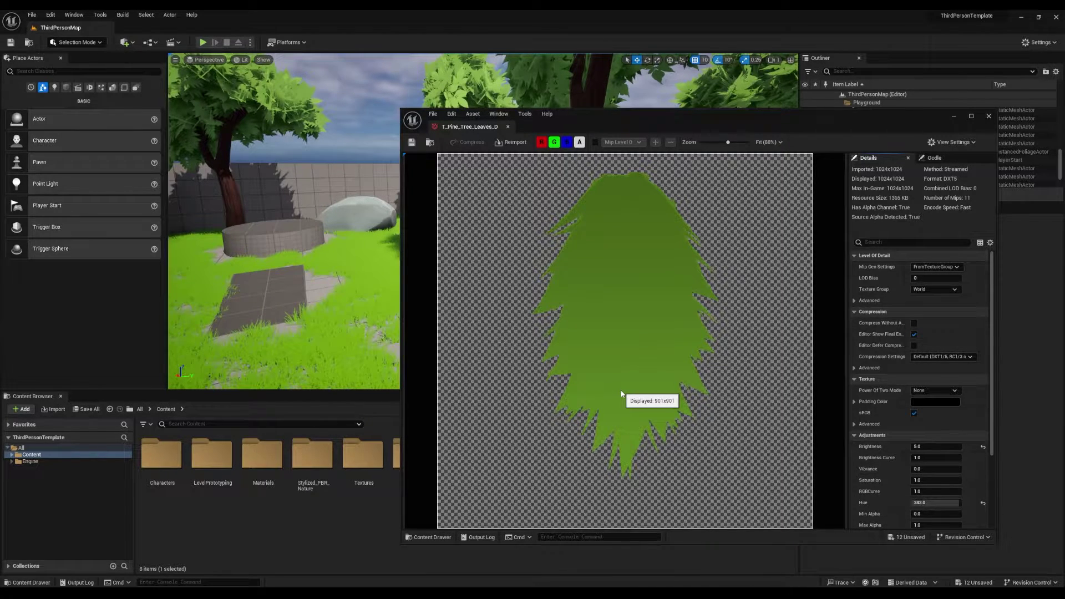
{"action": "left_click", "coordinate": [989, 116]}
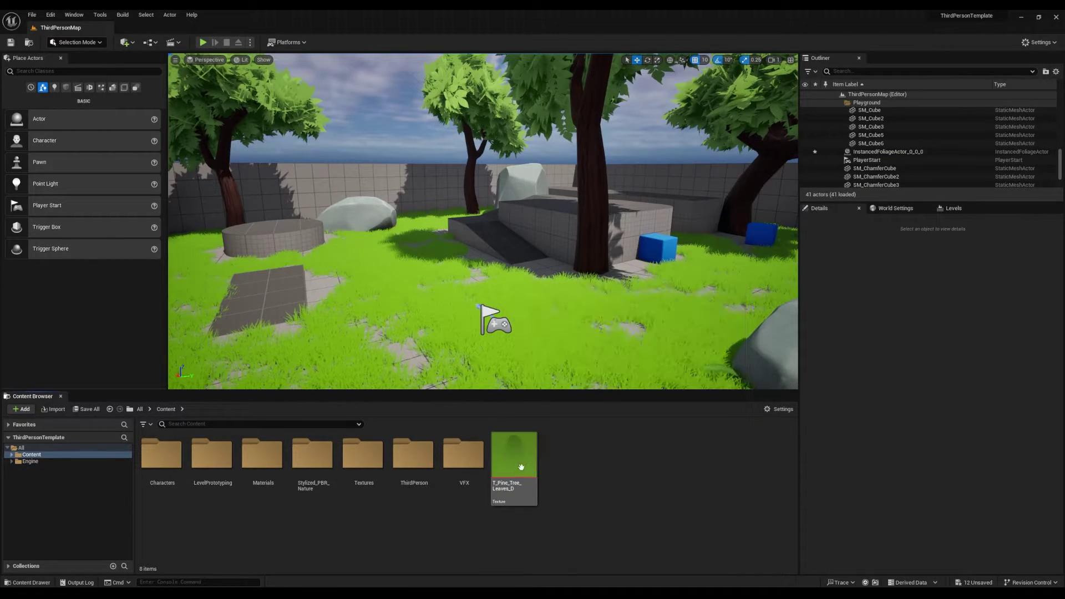
{"action": "mouse_move", "coordinate": [514, 456]}
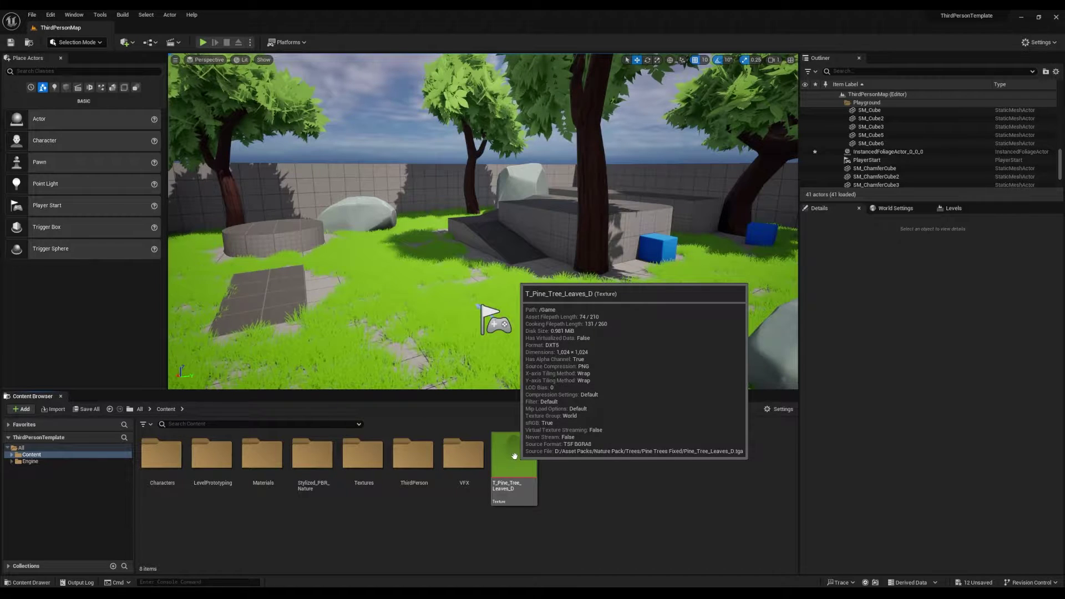
{"action": "left_click_drag", "start_coordinate": [514, 456], "coordinate": [362, 461]}
{"action": "left_click", "coordinate": [390, 479]}
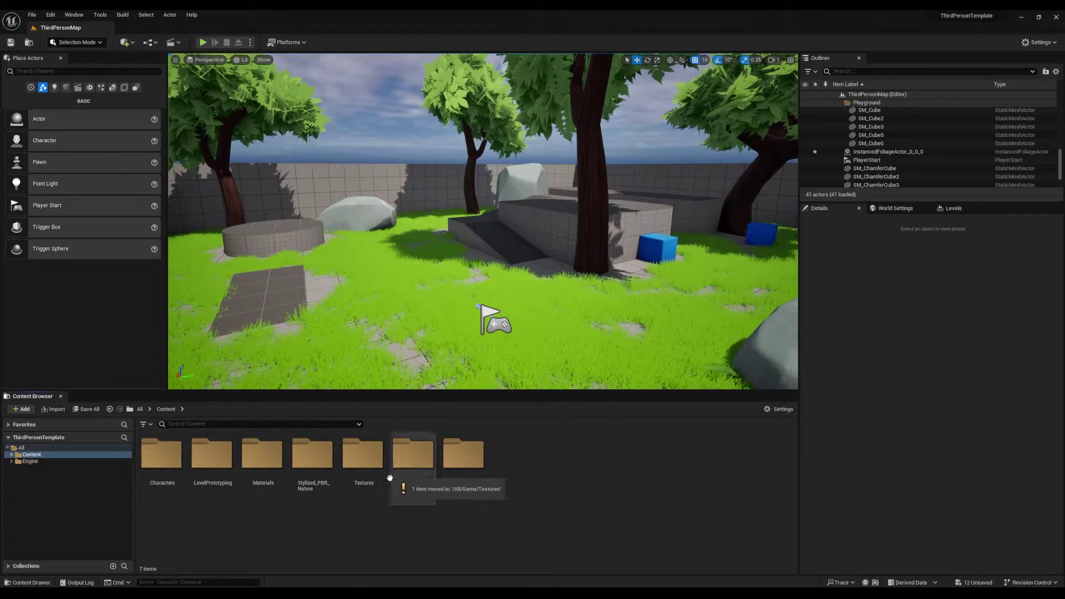
Move the Textures and Materials folders into the VFX folder.
{"action": "left_click_drag", "start_coordinate": [366, 466], "coordinate": [464, 473]}
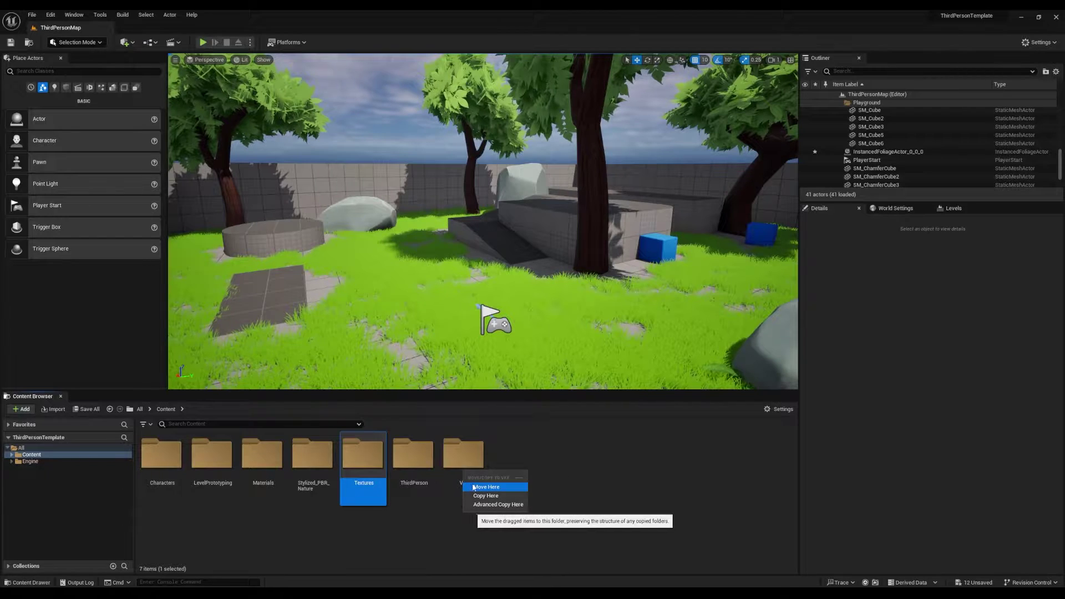
{"action": "left_click", "coordinate": [473, 487]}
{"action": "left_click_drag", "start_coordinate": [261, 470], "coordinate": [417, 470]}
{"action": "left_click", "coordinate": [438, 484]}
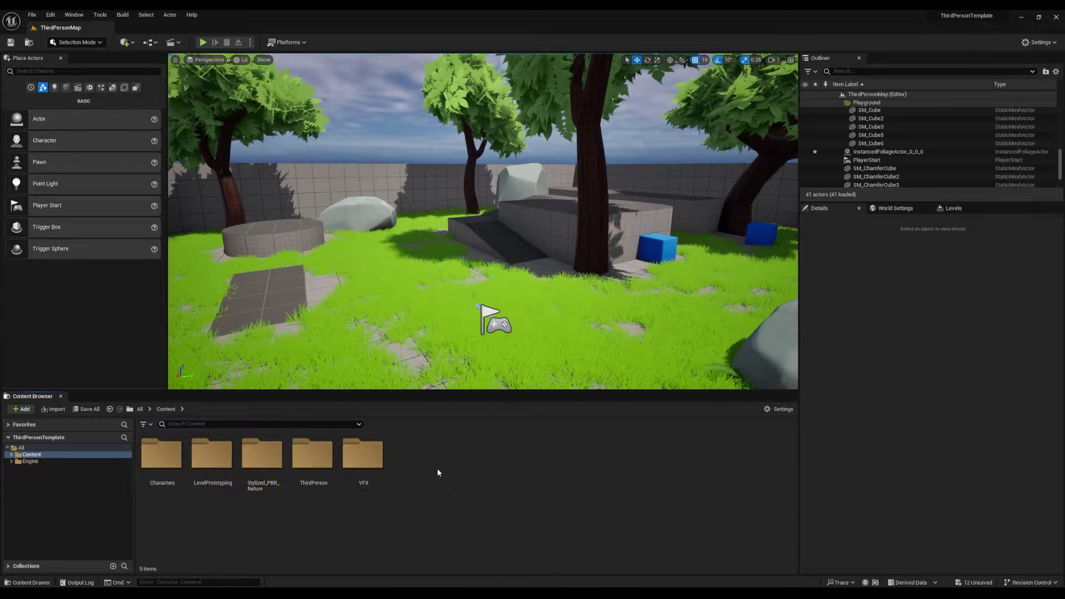
Check the texture in VFX/Textures, and create a material named Leaf_MAT in the VFX/Materials folder.
{"action": "double_click", "coordinate": [371, 471]}
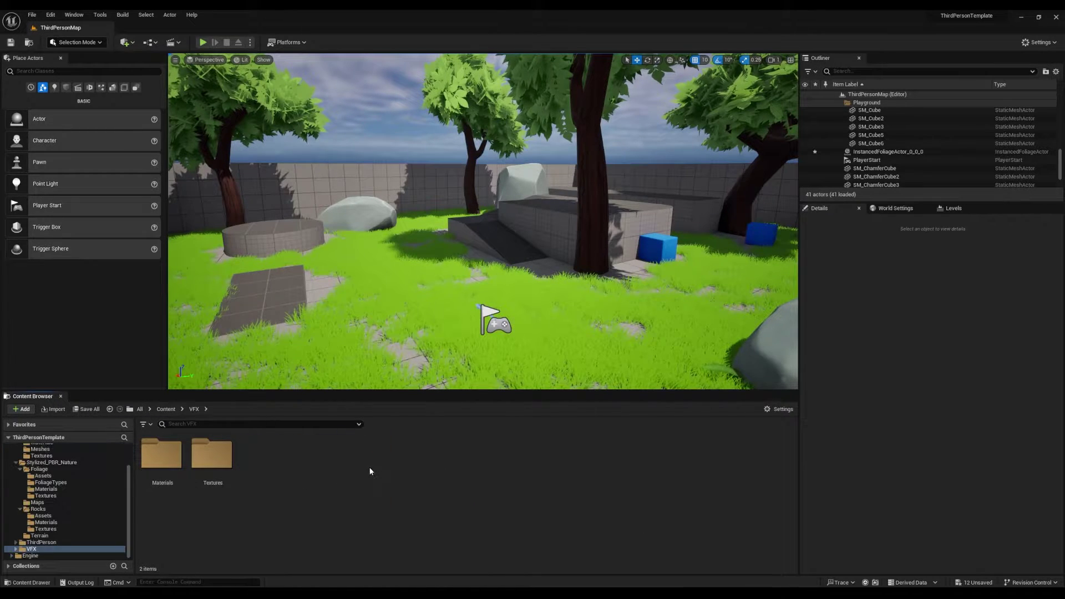
{"action": "double_click", "coordinate": [217, 464]}
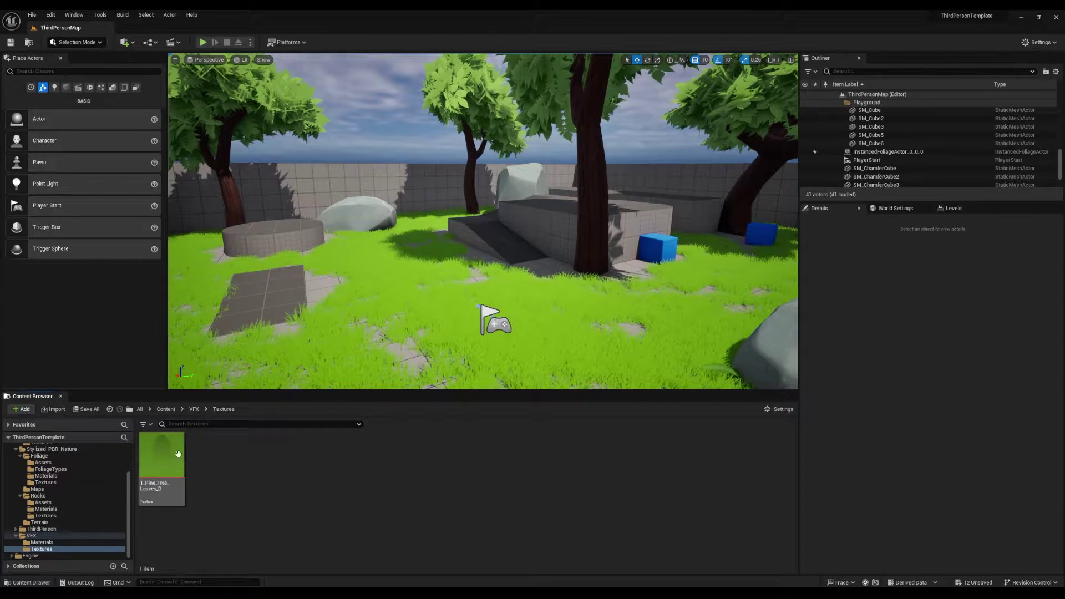
{"action": "mouse_move", "coordinate": [165, 475]}
{"action": "left_click", "coordinate": [193, 410]}
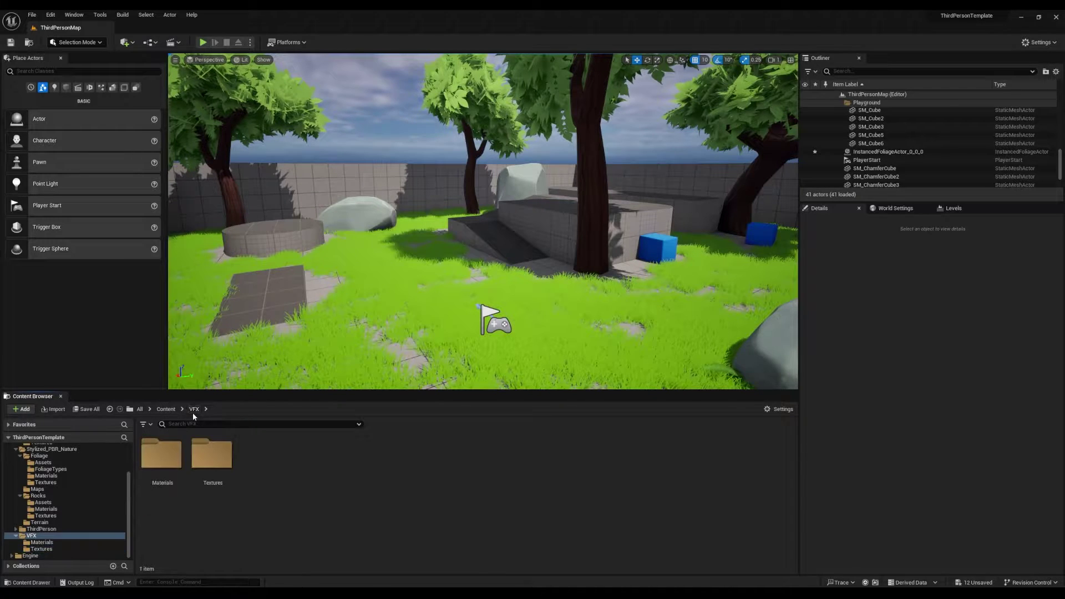
{"action": "double_click", "coordinate": [162, 462]}
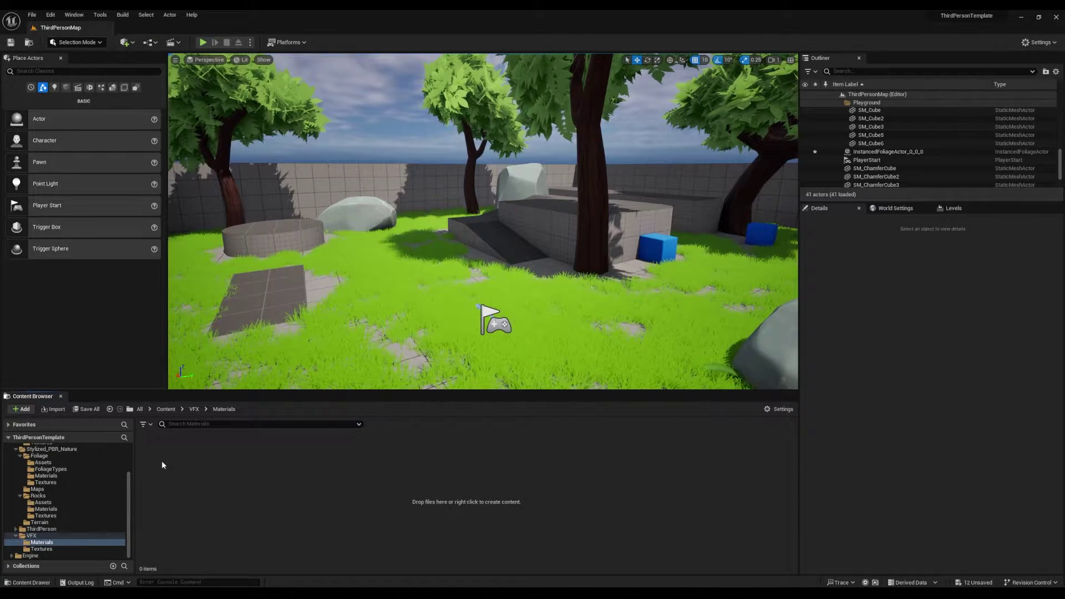
{"action": "right_click", "coordinate": [253, 483]}
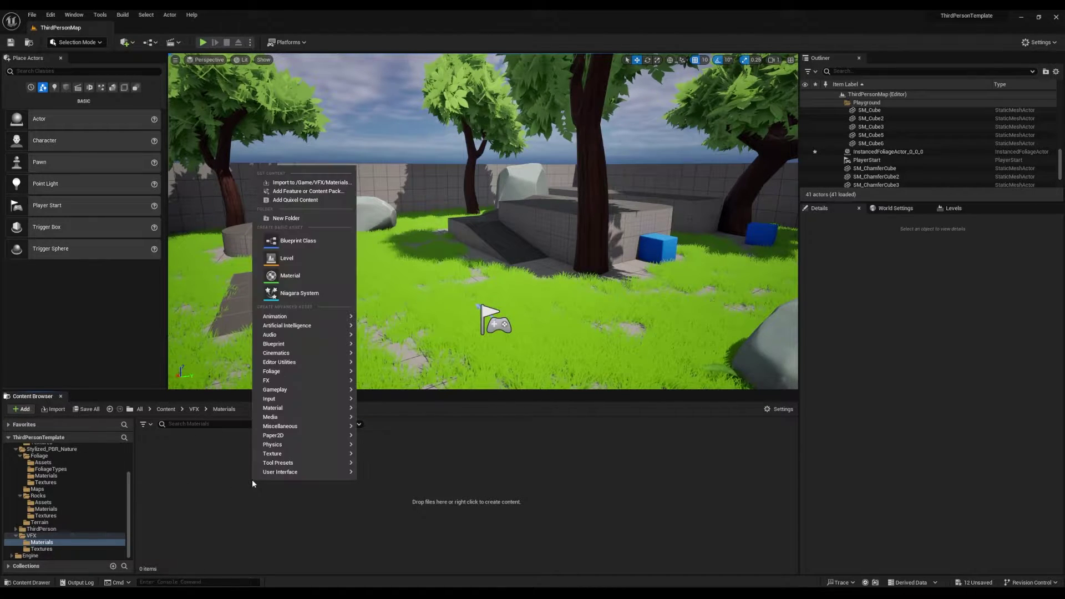
{"action": "left_click", "coordinate": [326, 275]}
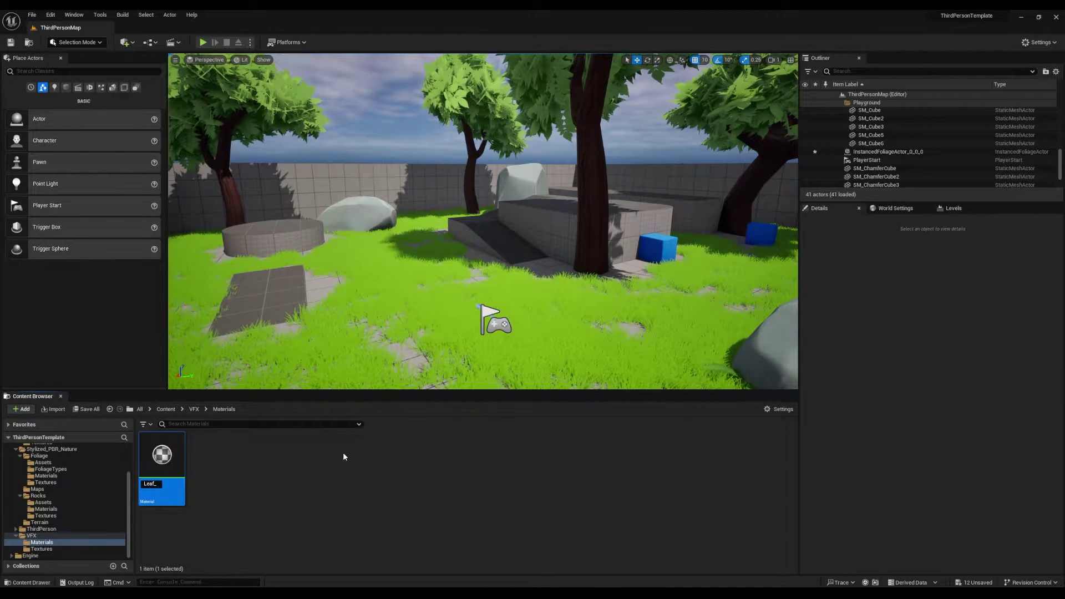
{"action": "type", "text": "Leaf_MAT"}
{"action": "key", "text": "Return"}
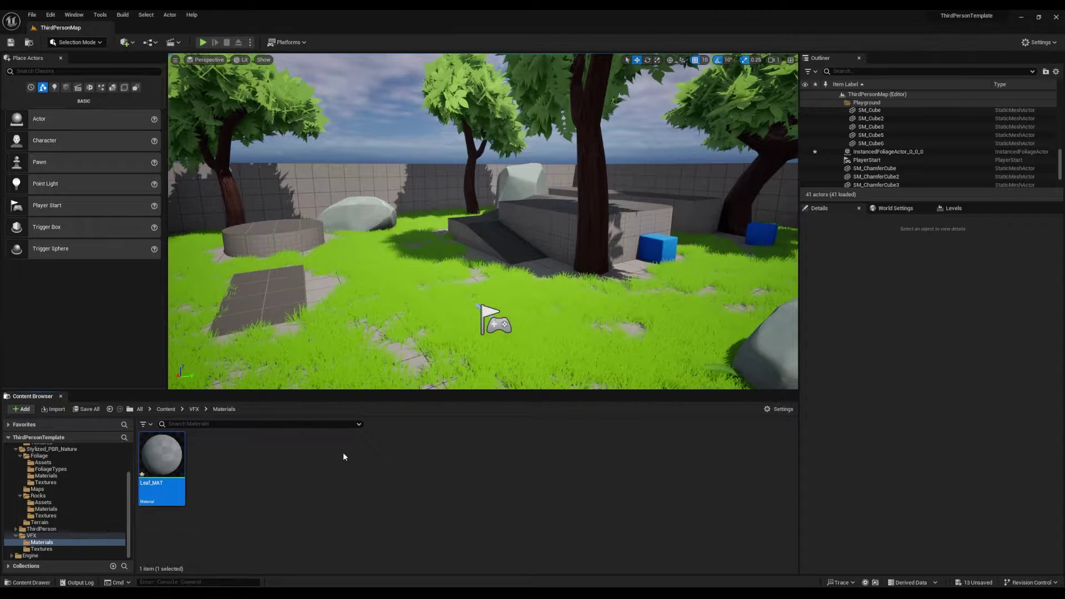
Open the Leaf_MAT material in a maximized editor and switch its preview mesh to a plane.
{"action": "double_click", "coordinate": [176, 466]}
{"action": "left_click", "coordinate": [973, 119]}
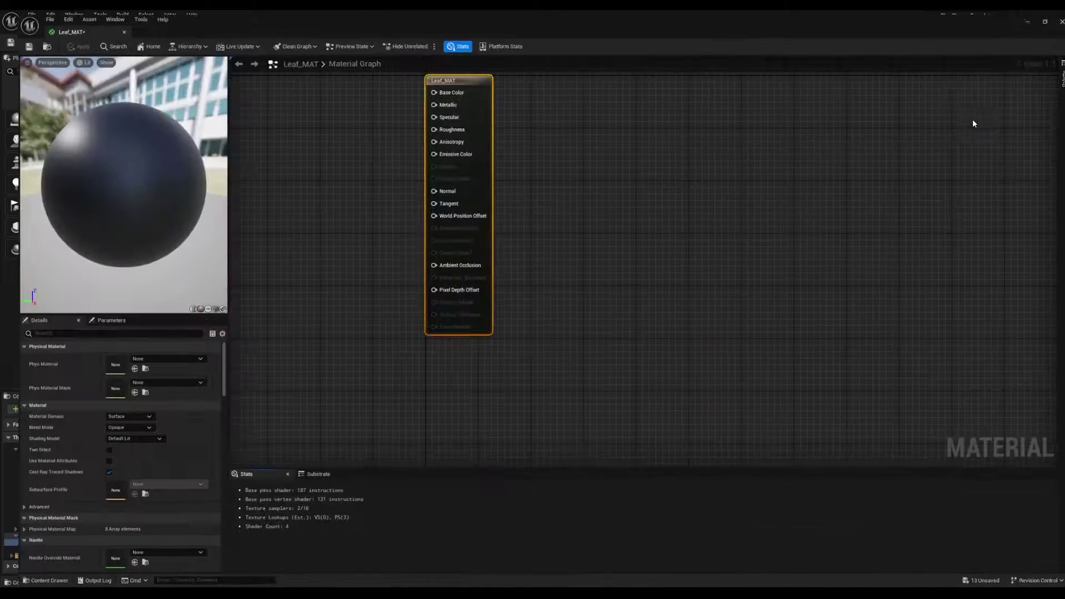
{"action": "right_click_drag", "start_coordinate": [537, 178], "coordinate": [814, 240]}
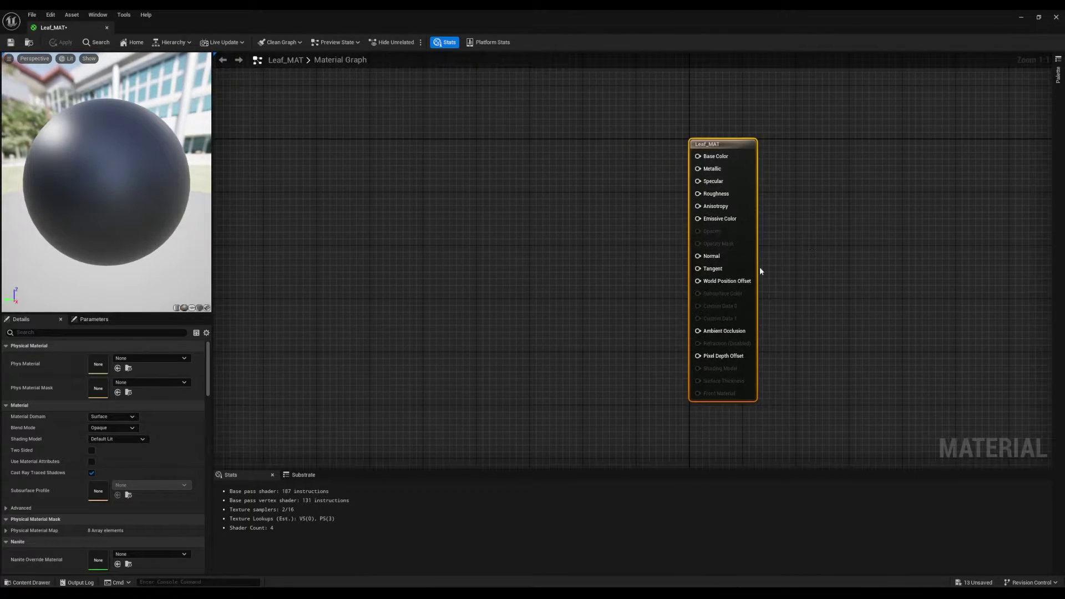
{"action": "left_click", "coordinate": [192, 307]}
{"action": "left_click_drag", "start_coordinate": [168, 218], "coordinate": [152, 241]}
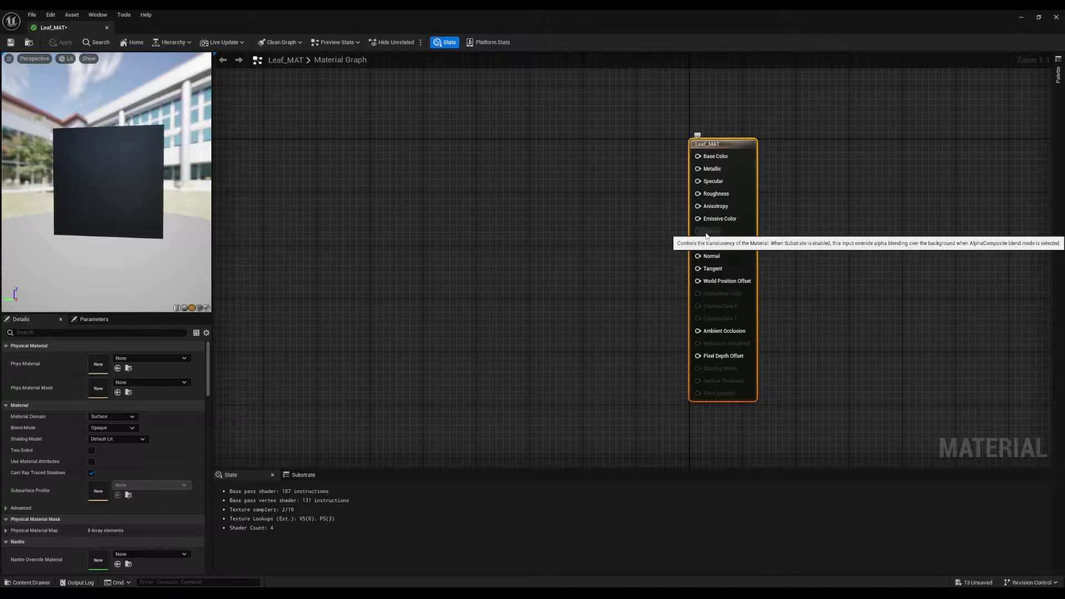
Add the T_Pine_Tree_Leaves_D texture from VFX/Textures to the Leaf_MAT graph as a Texture Sample node before the material output.
{"action": "double_click", "coordinate": [487, 19]}
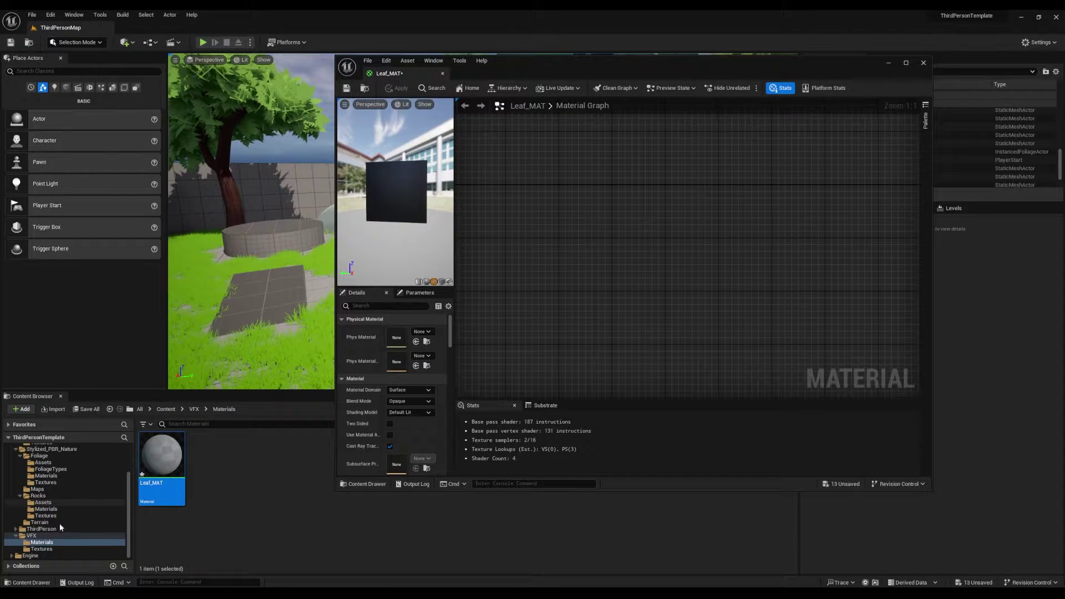
{"action": "left_click", "coordinate": [42, 548]}
{"action": "left_click_drag", "start_coordinate": [160, 458], "coordinate": [576, 254]}
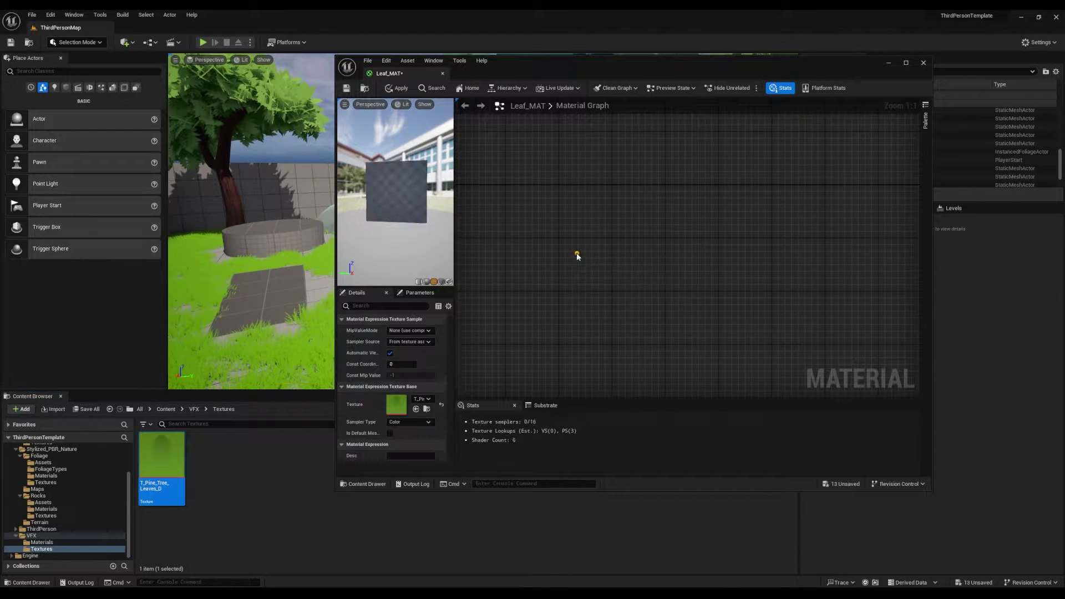
{"action": "left_click", "coordinate": [906, 64]}
{"action": "left_click_drag", "start_coordinate": [383, 227], "coordinate": [535, 199]}
{"action": "right_click_drag", "start_coordinate": [587, 212], "coordinate": [564, 267]}
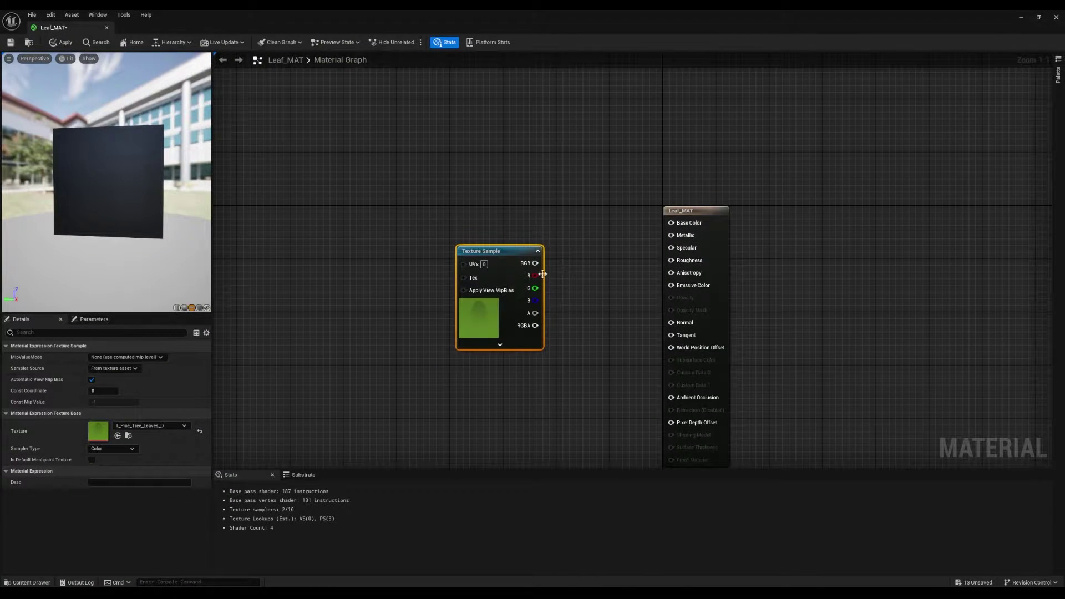
Connect the Texture Sample's RGB output to the material's Base Color input.
{"action": "left_click_drag", "start_coordinate": [542, 274], "coordinate": [555, 263]}
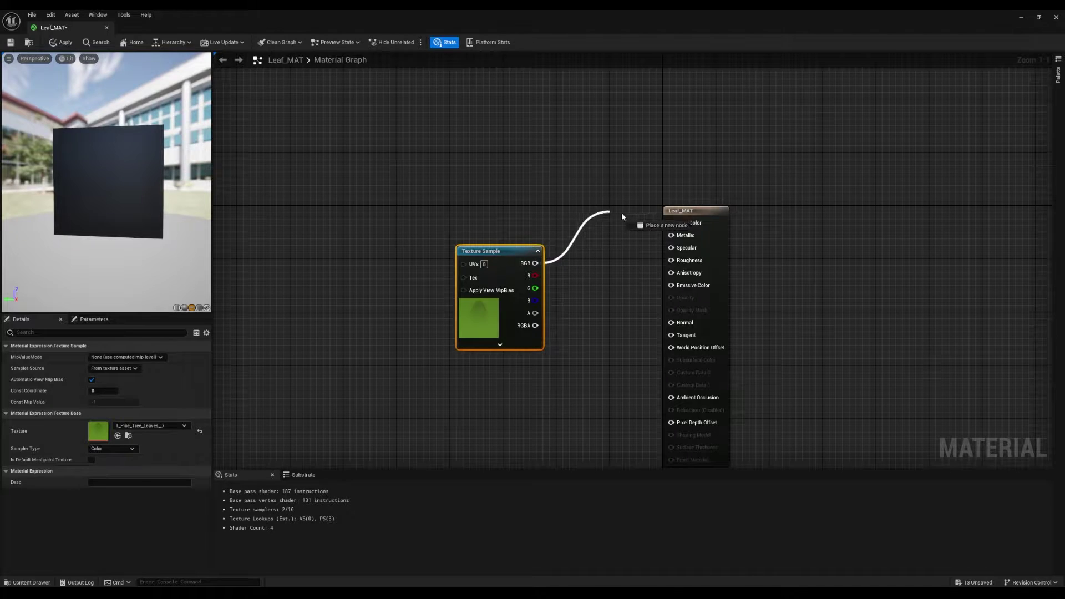
{"action": "left_click_drag", "start_coordinate": [622, 215], "coordinate": [671, 224]}
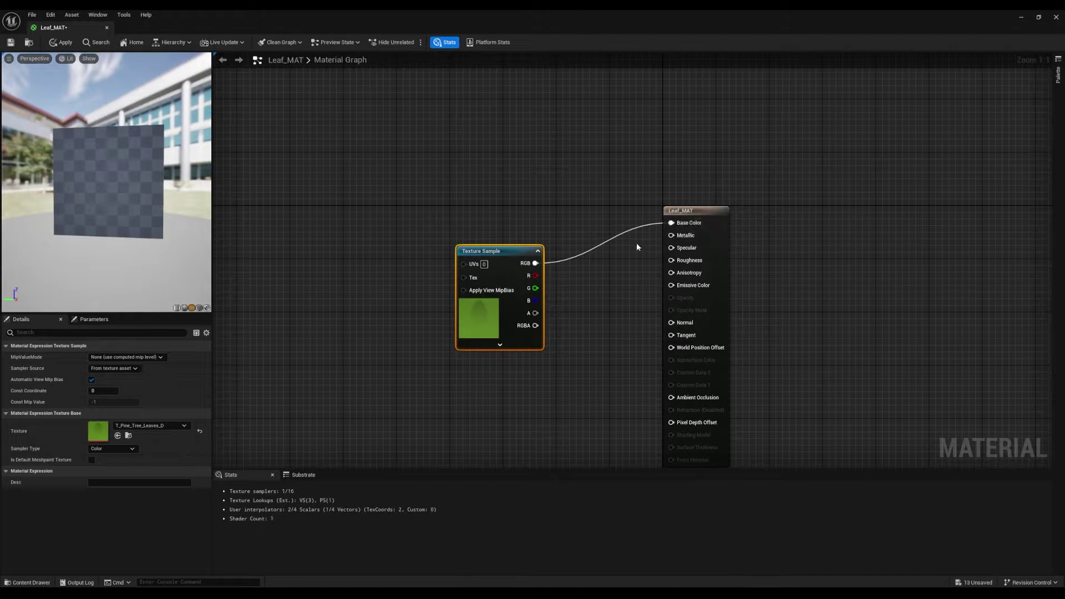
{"action": "left_click_drag", "start_coordinate": [124, 174], "coordinate": [151, 174]}
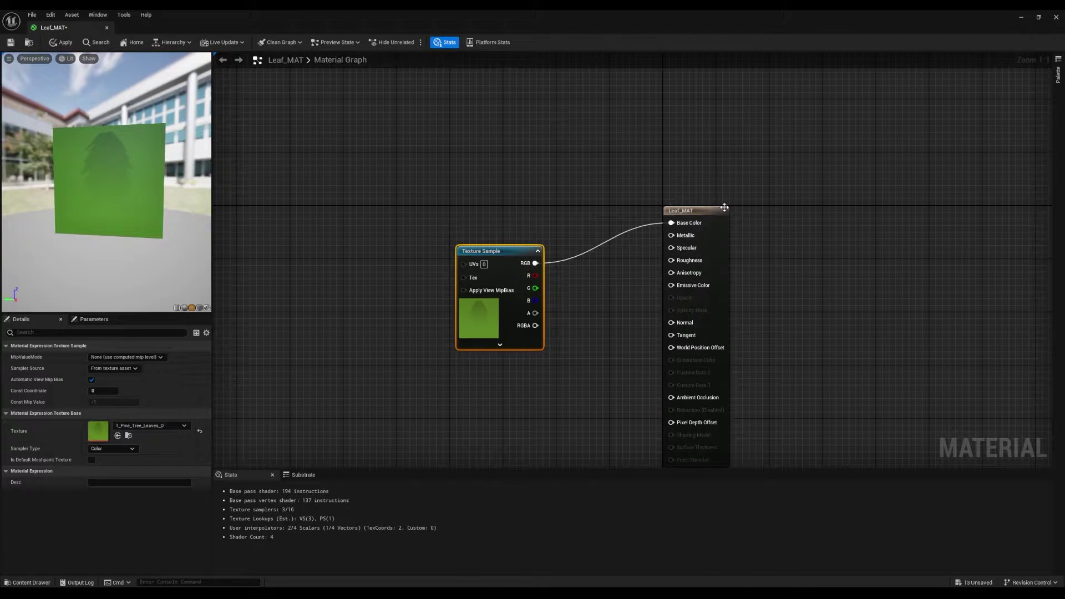
Set the Leaf_MAT blend mode to Translucent and connect the Texture Sample's alpha output to Opacity.
{"action": "left_click", "coordinate": [706, 224]}
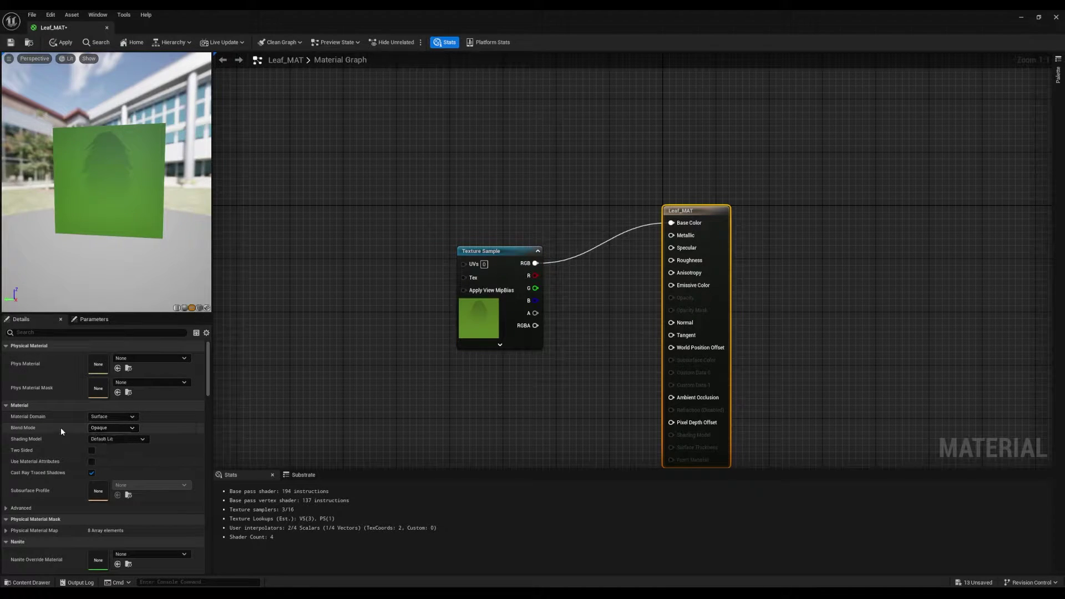
{"action": "left_click", "coordinate": [108, 428]}
{"action": "left_click", "coordinate": [109, 433]}
{"action": "left_click", "coordinate": [111, 432]}
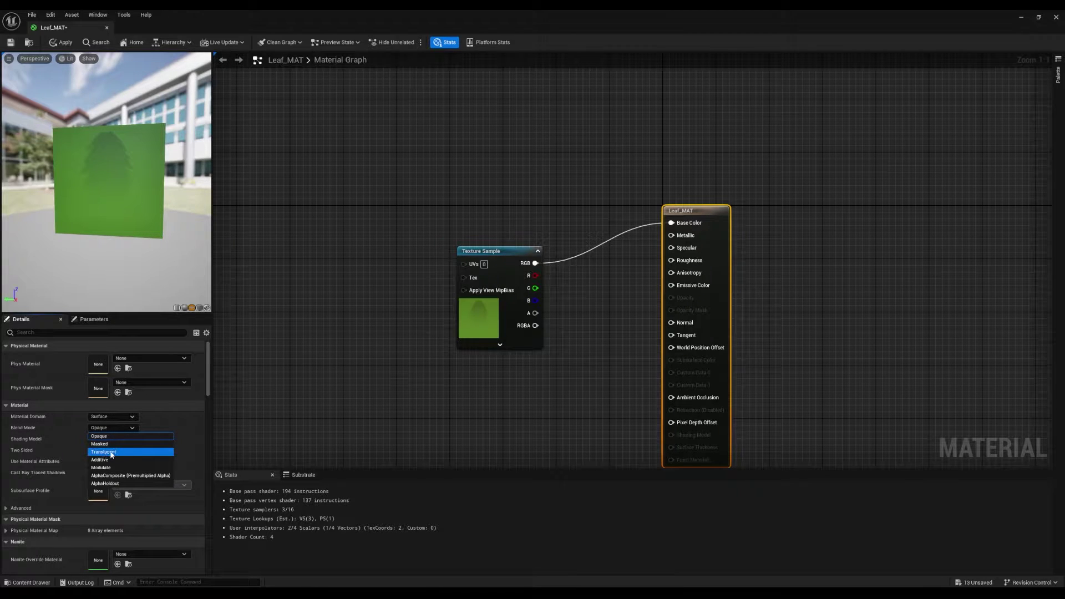
{"action": "left_click", "coordinate": [123, 452]}
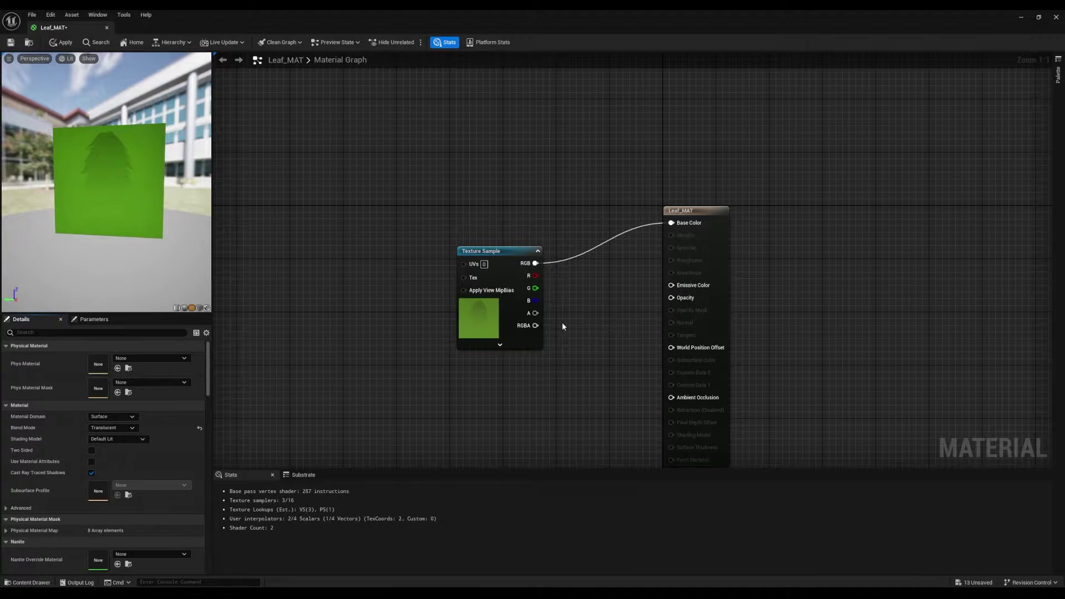
{"action": "left_click_drag", "start_coordinate": [535, 313], "coordinate": [597, 293]}
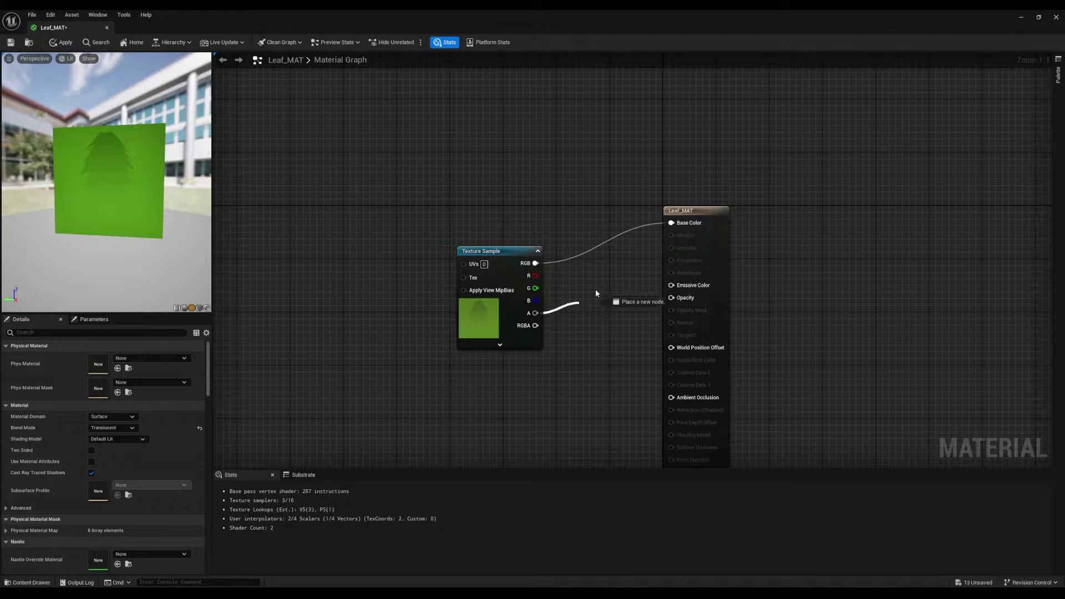
{"action": "left_click_drag", "start_coordinate": [676, 299], "coordinate": [675, 300]}
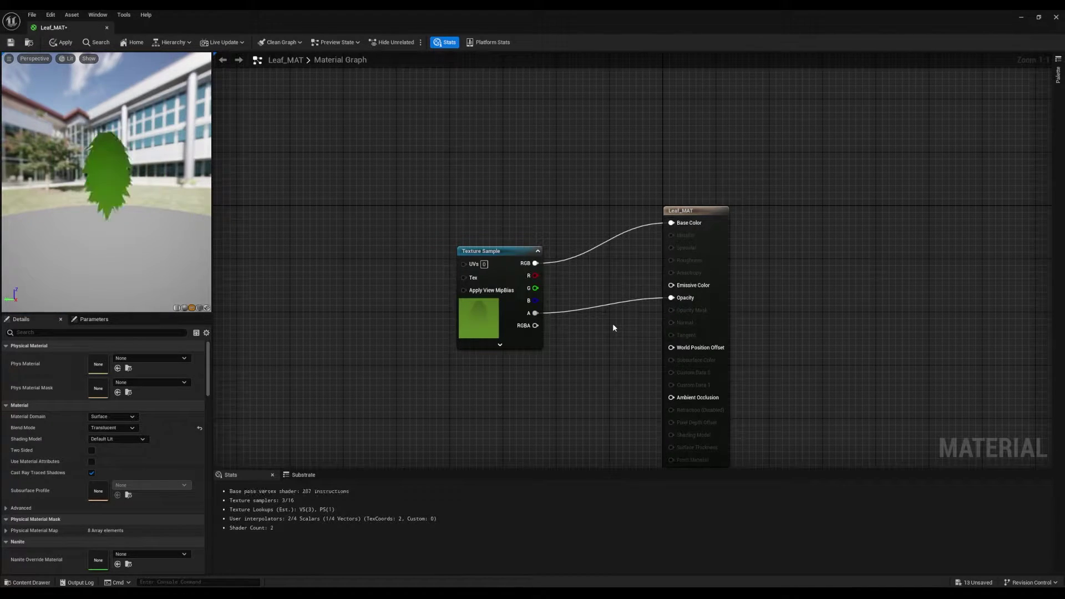
Make the Leaf_MAT material two-sided and save it.
{"action": "mouse_move", "coordinate": [122, 181]}
{"action": "left_mouse_down"}
{"action": "mouse_move", "coordinate": [167, 178]}
{"action": "mouse_move", "coordinate": [83, 178]}
{"action": "mouse_move", "coordinate": [183, 175]}
{"action": "mouse_move", "coordinate": [89, 176]}
{"action": "mouse_move", "coordinate": [149, 177]}
{"action": "mouse_move", "coordinate": [133, 182]}
{"action": "left_mouse_up"}
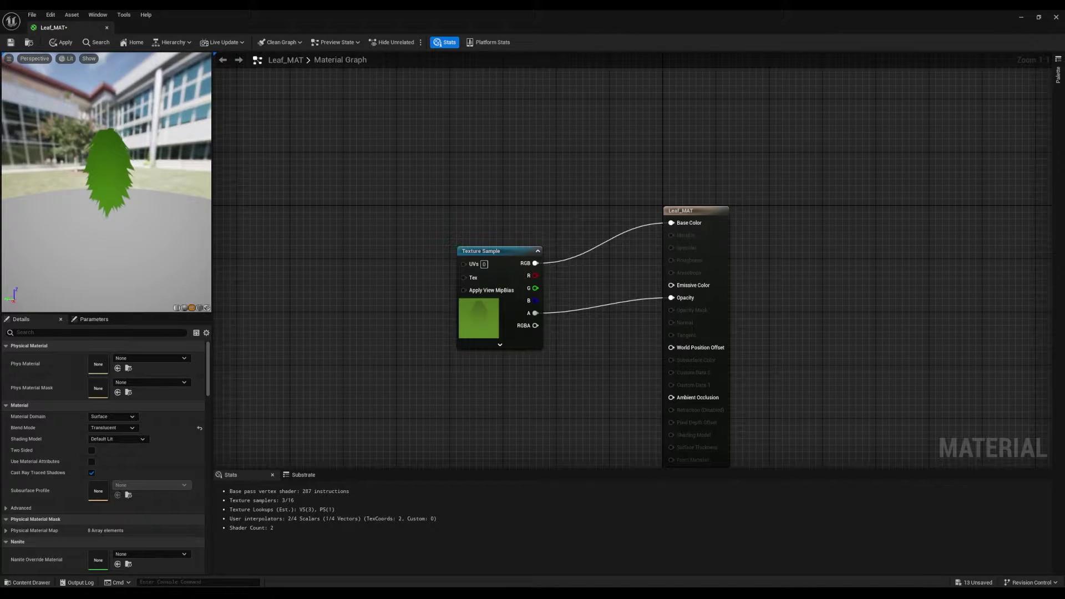
{"action": "left_click", "coordinate": [92, 450]}
{"action": "left_click_drag", "start_coordinate": [145, 176], "coordinate": [131, 176]}
{"action": "left_click_drag", "start_coordinate": [106, 183], "coordinate": [78, 184]}
{"action": "left_click_drag", "start_coordinate": [166, 183], "coordinate": [60, 92]}
{"action": "left_click", "coordinate": [11, 43]}
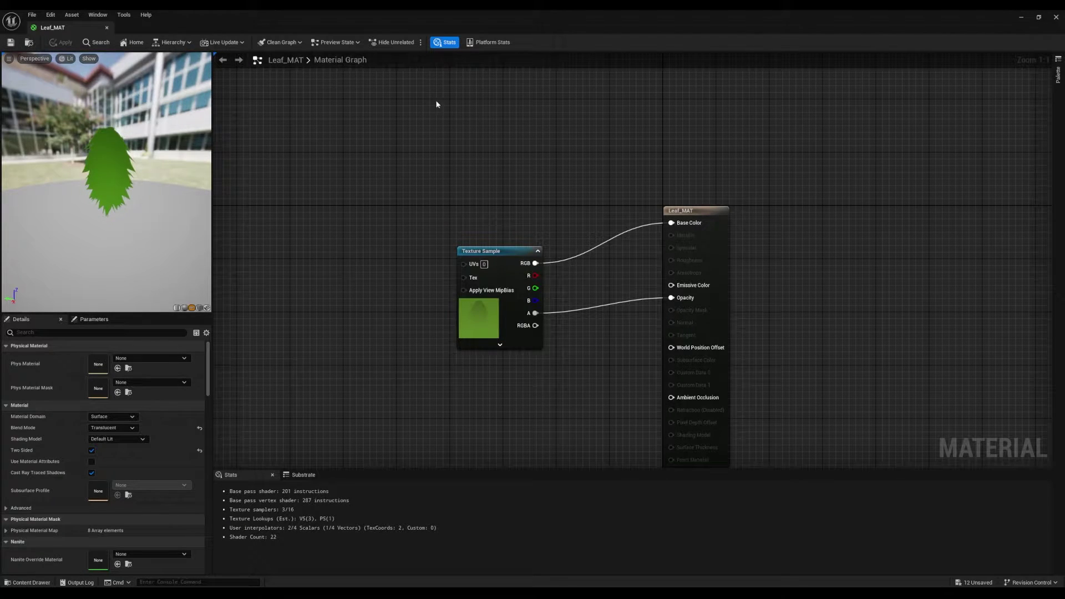
Close the Leaf_MAT material editor and return to the level.
{"action": "double_click", "coordinate": [786, 21]}
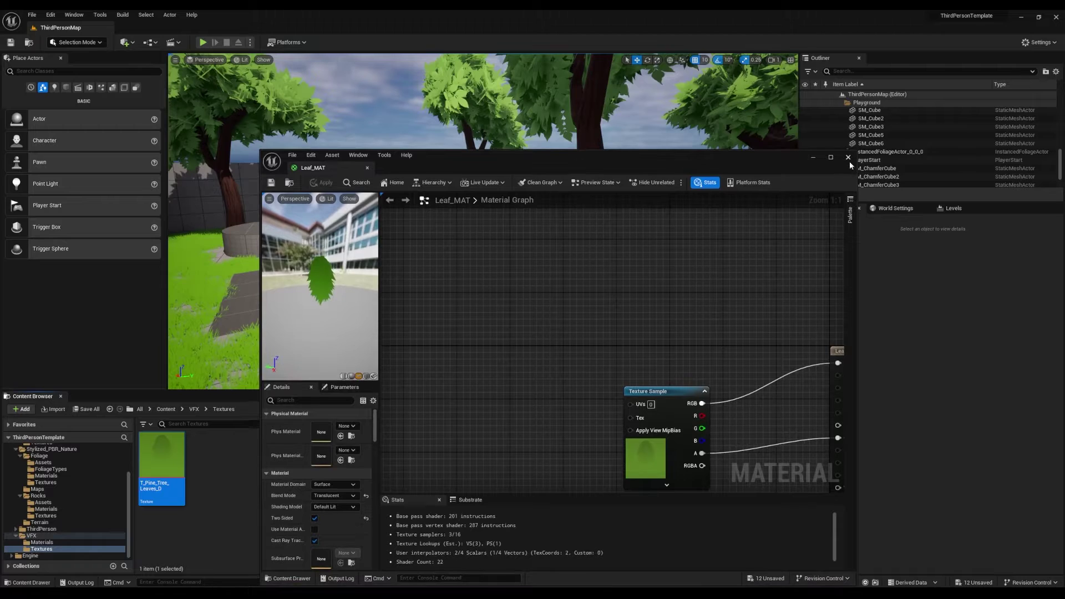
{"action": "left_click", "coordinate": [850, 161]}
{"action": "left_click", "coordinate": [313, 504]}
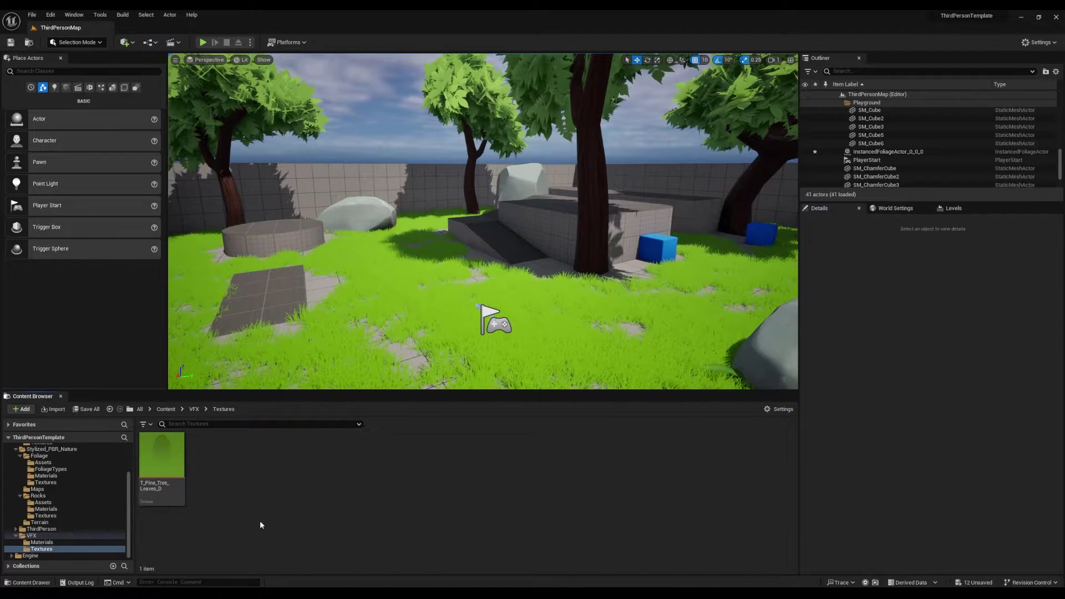
Create a Niagara system named Leaf_NS in the VFX folder from the Blowing Particles emitter template.
{"action": "left_click", "coordinate": [33, 536]}
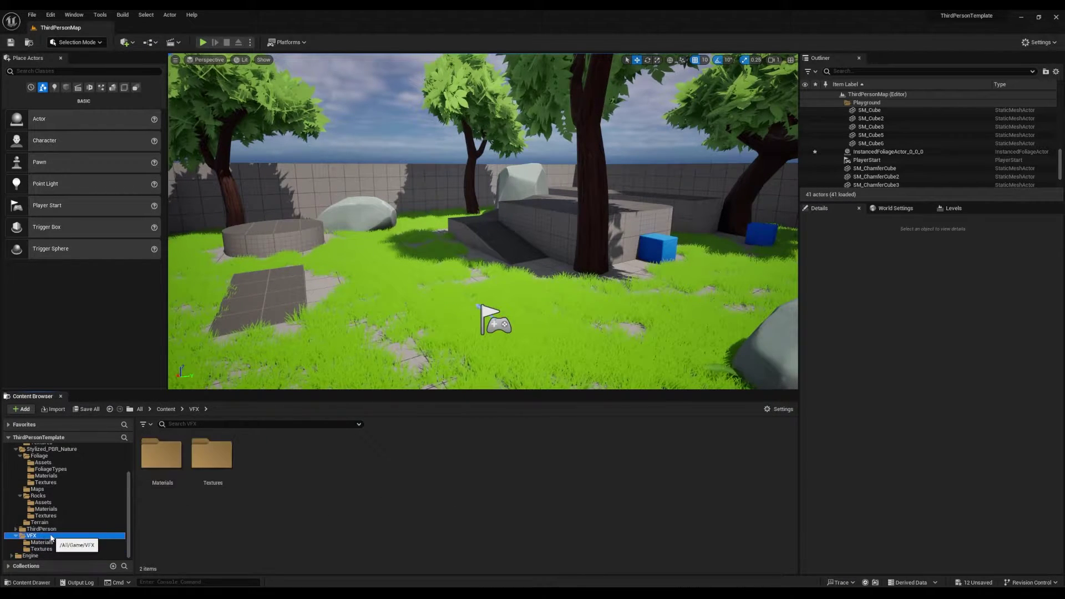
{"action": "right_click", "coordinate": [286, 468]}
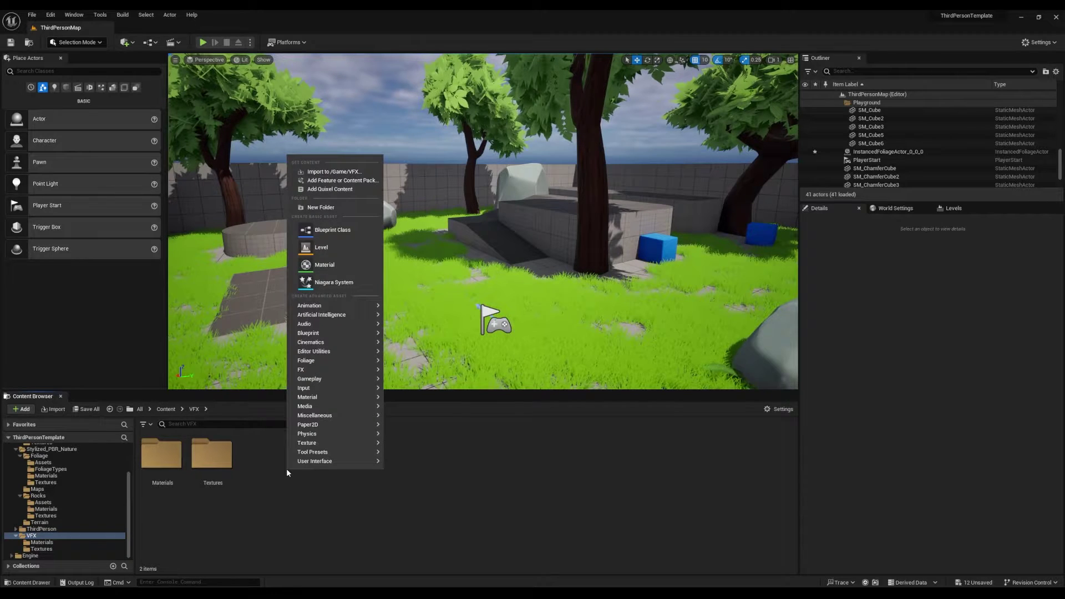
{"action": "left_click", "coordinate": [357, 284]}
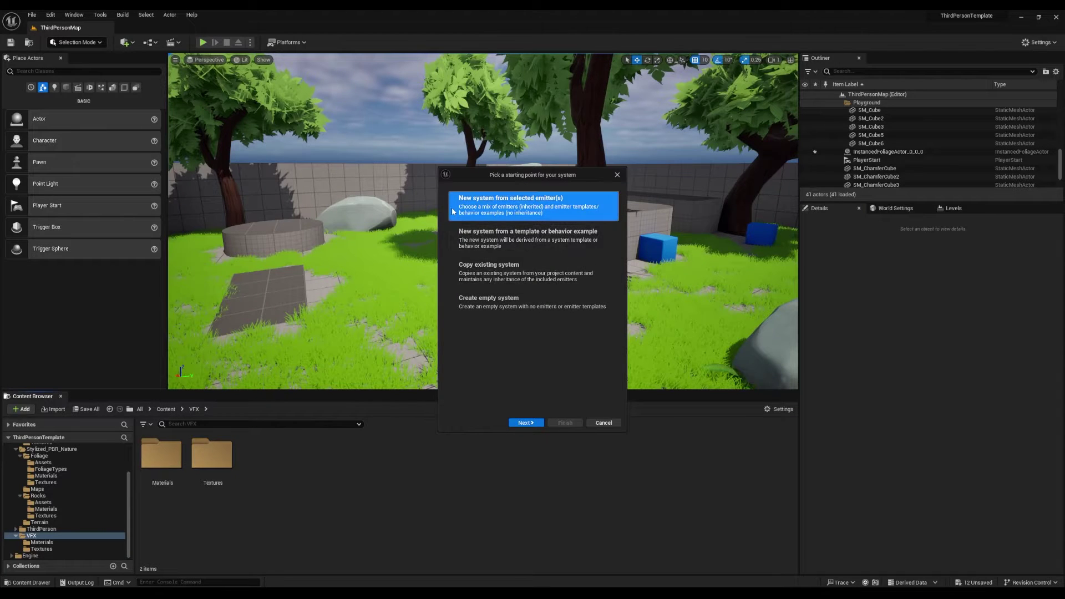
{"action": "left_click", "coordinate": [555, 208]}
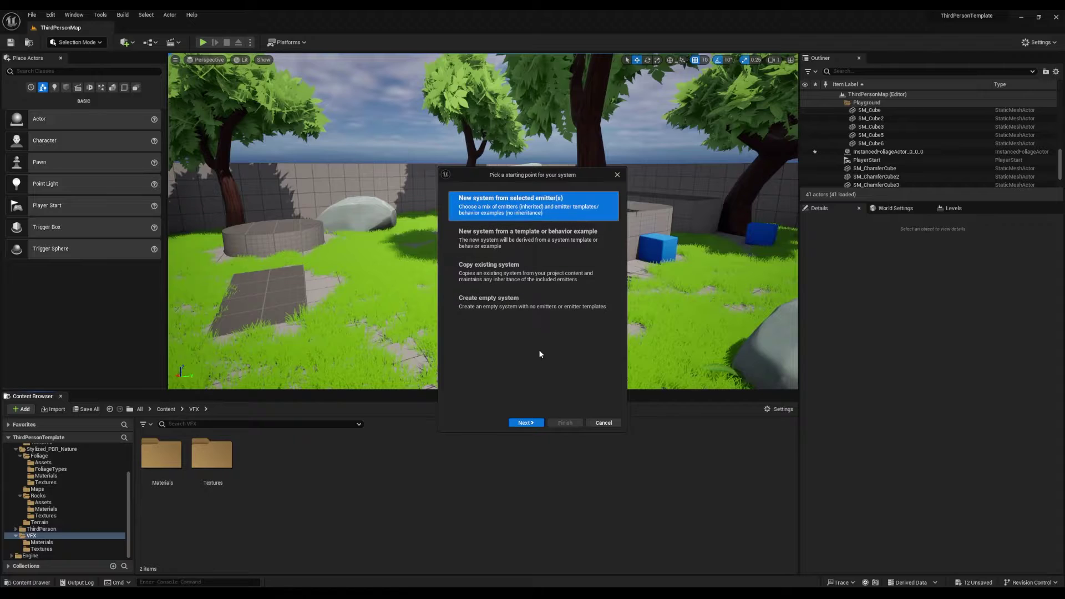
{"action": "left_click", "coordinate": [526, 423]}
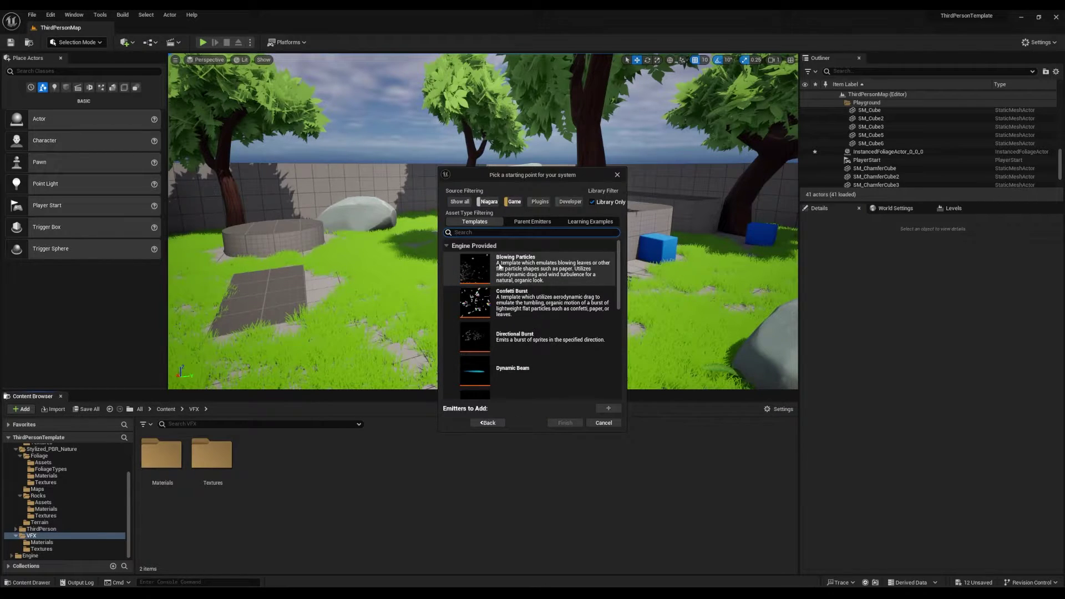
{"action": "left_click", "coordinate": [561, 271]}
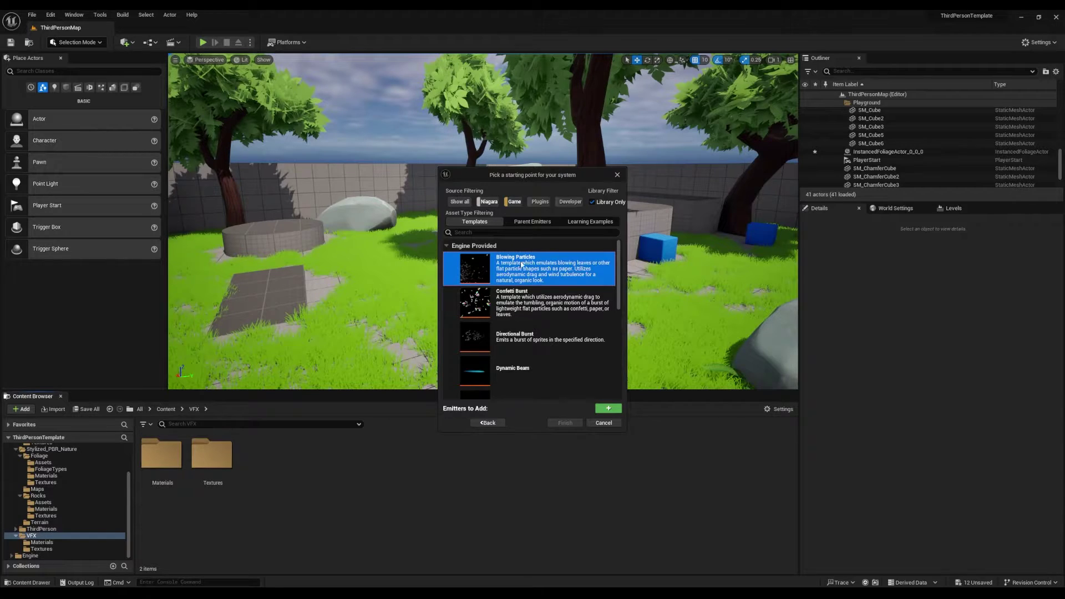
{"action": "left_click", "coordinate": [606, 411]}
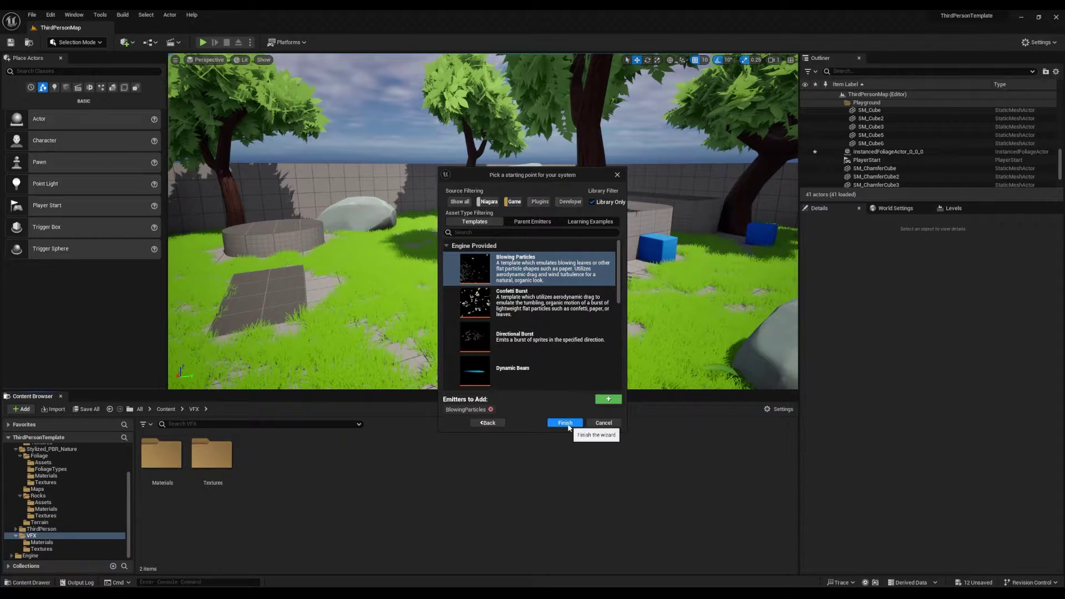
{"action": "left_click", "coordinate": [566, 423]}
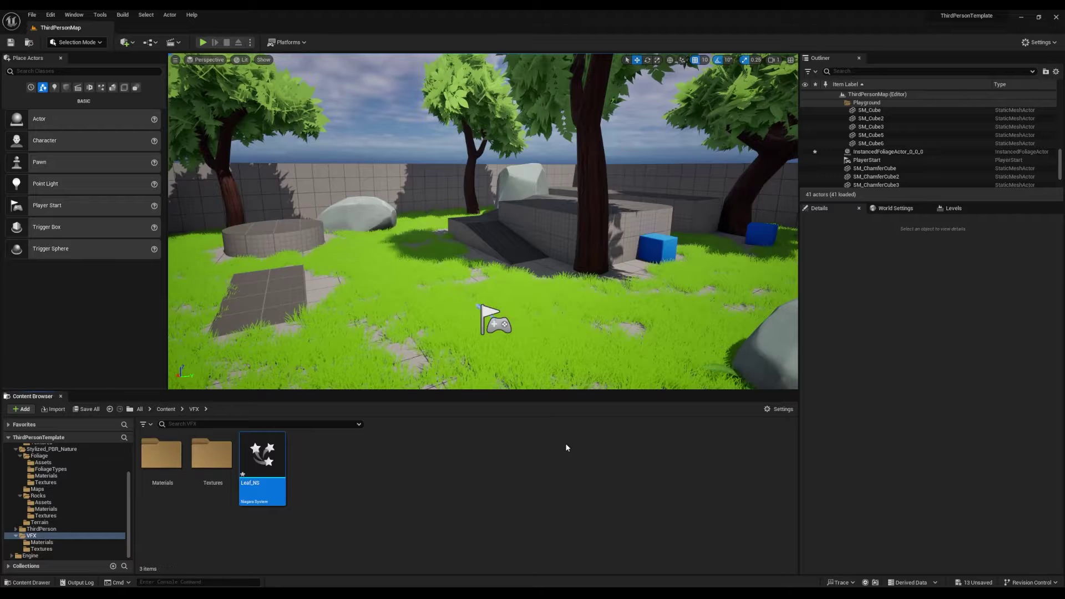
Open Leaf_NS in a maximized editor and hide the environment in its preview scene settings.
{"action": "double_click", "coordinate": [273, 459]}
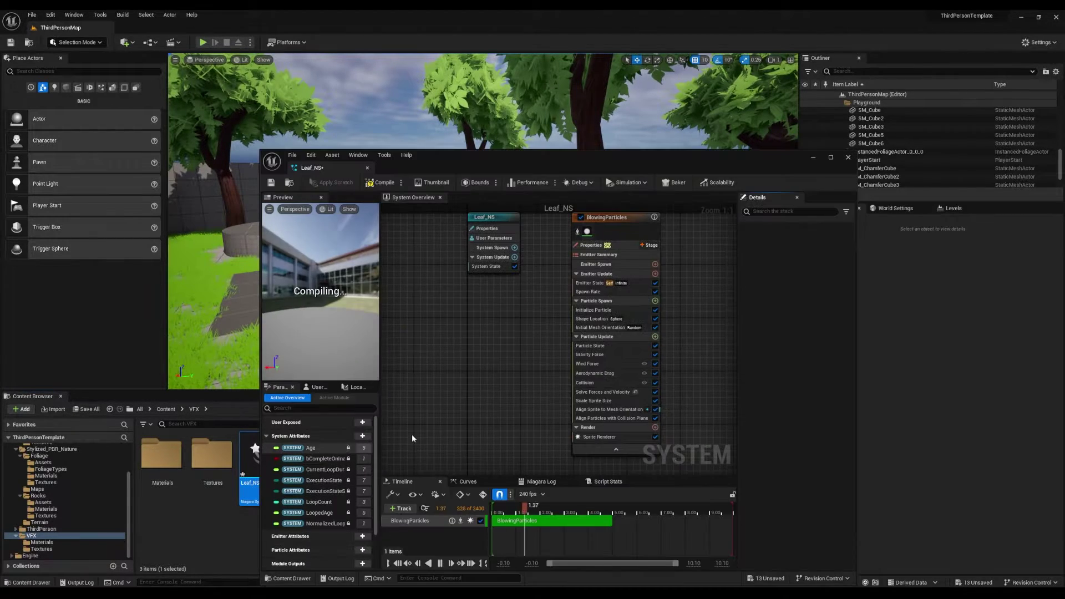
{"action": "left_click", "coordinate": [827, 155]}
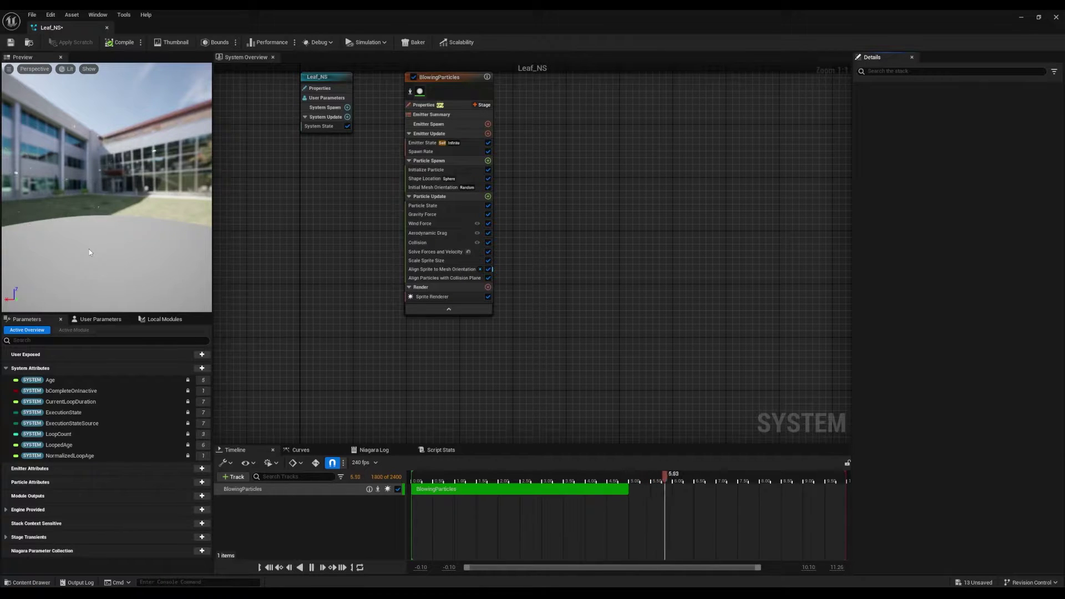
{"action": "left_click", "coordinate": [98, 15]}
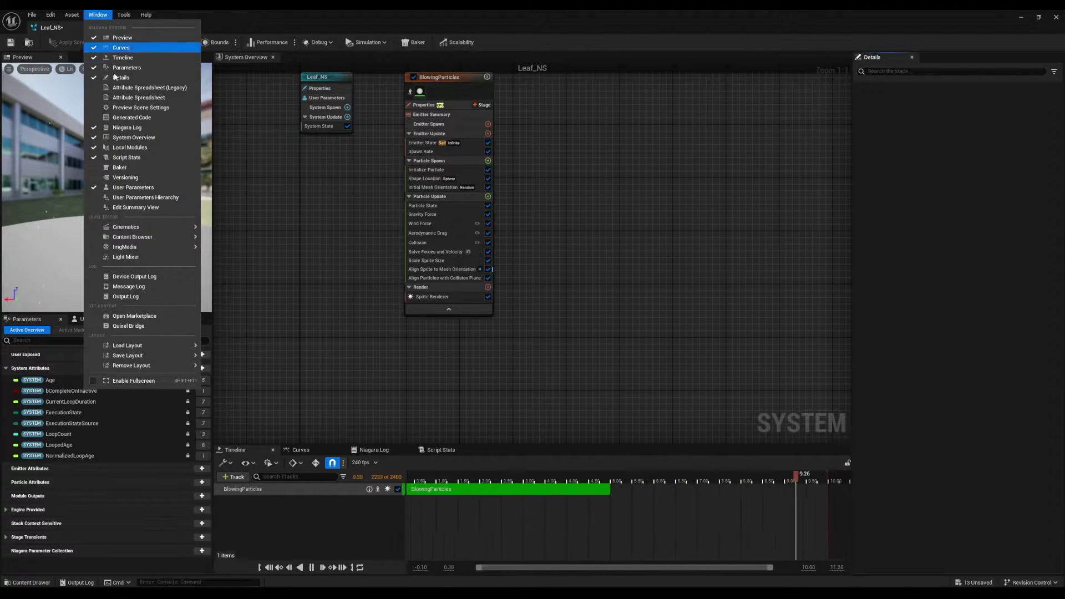
{"action": "left_click", "coordinate": [166, 107]}
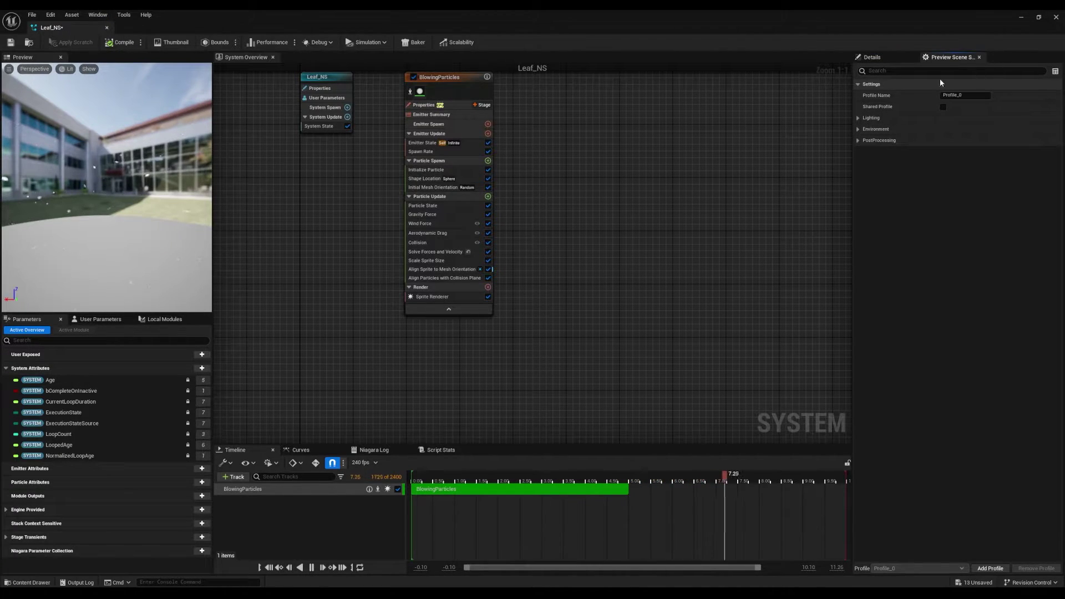
{"action": "left_click", "coordinate": [860, 130]}
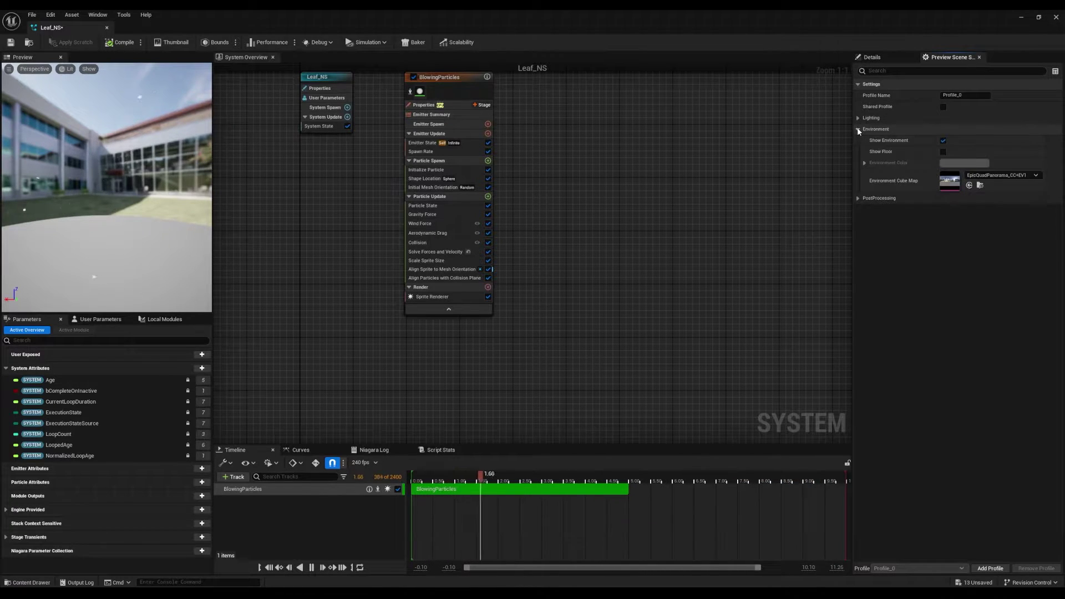
{"action": "left_click", "coordinate": [943, 141]}
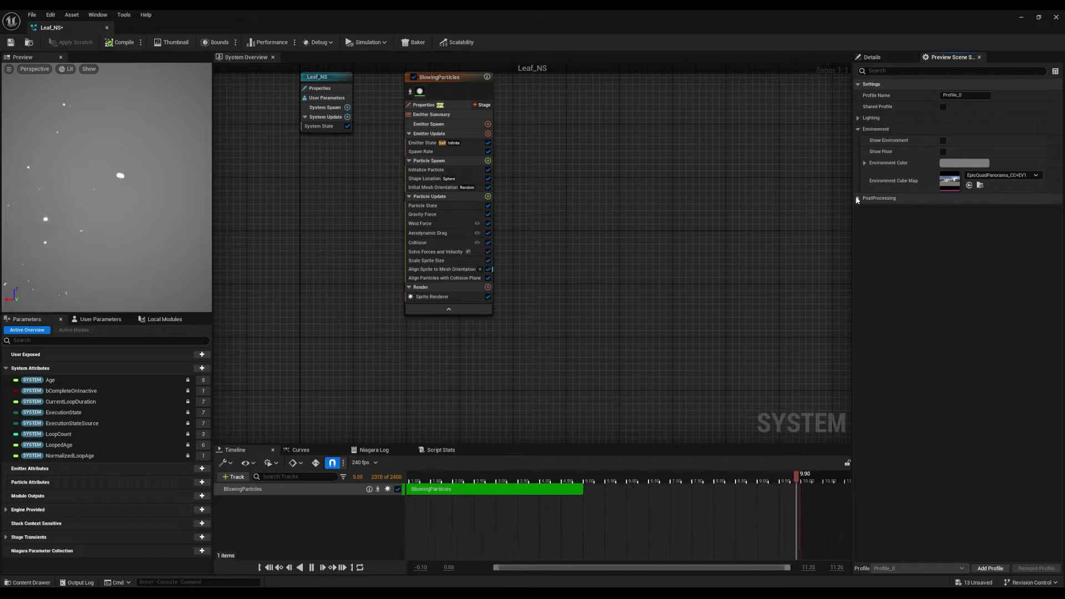
Darken the preview scene's environment color to a gray with a value of about 0.11.
{"action": "left_click", "coordinate": [952, 164]}
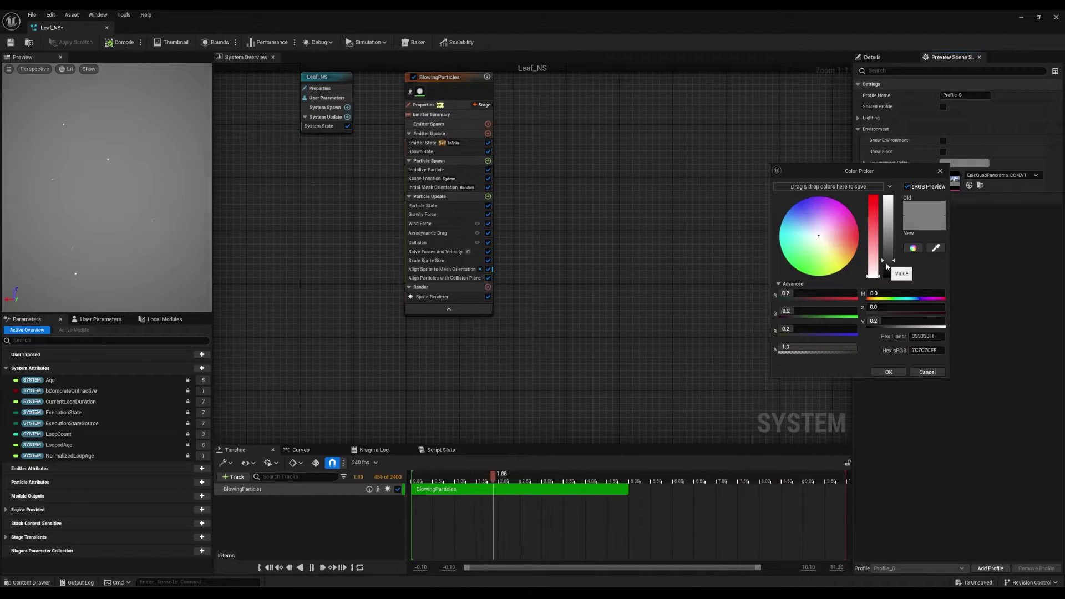
{"action": "left_click", "coordinate": [886, 267]}
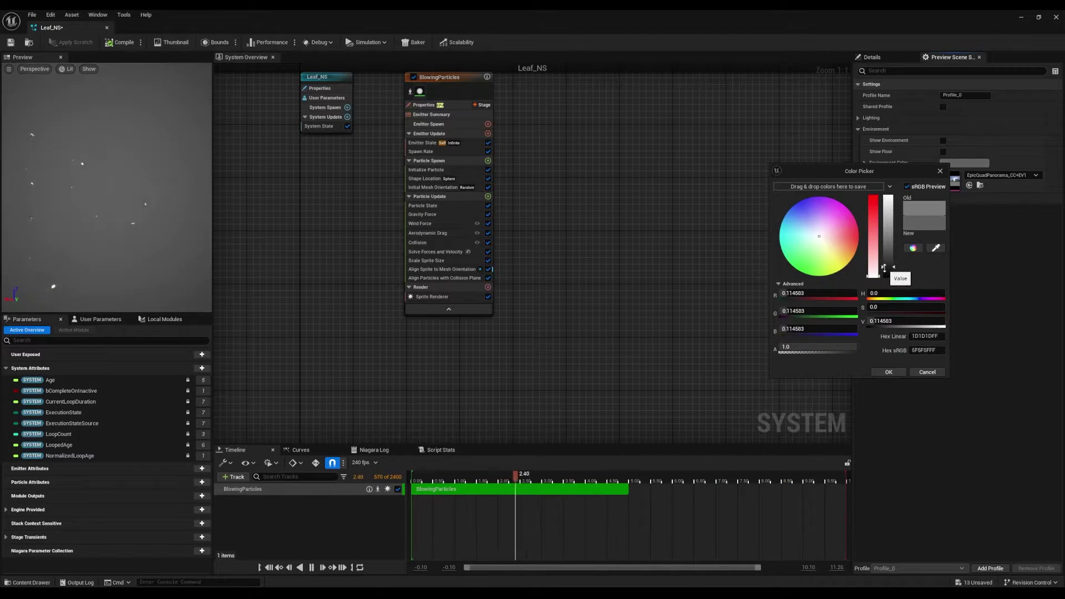
{"action": "left_click", "coordinate": [891, 371]}
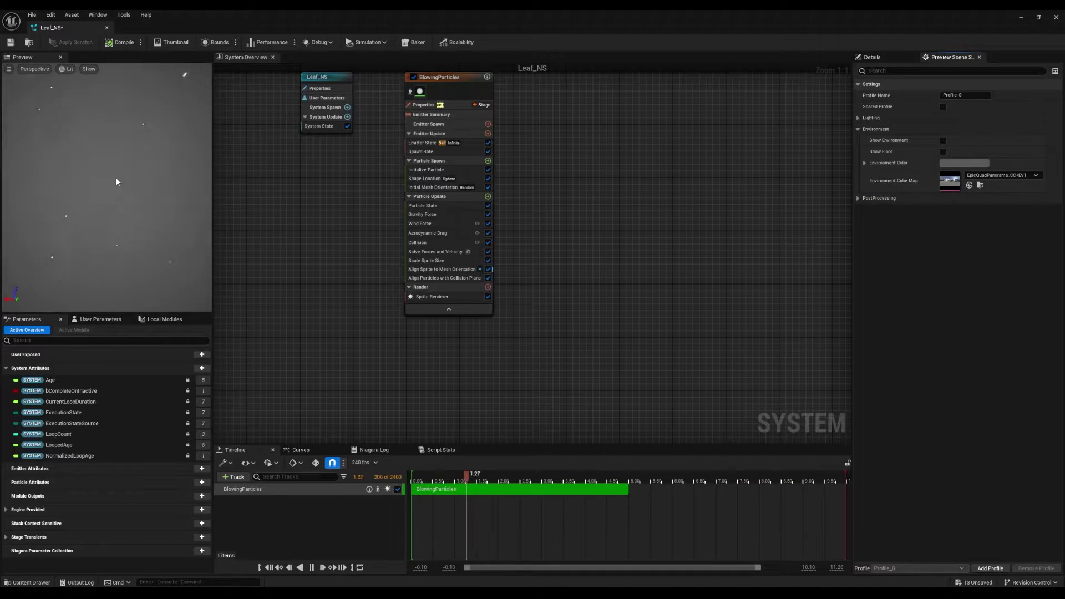
Assign Leaf_MAT as the material of the BlowingParticles Sprite Renderer and save Leaf_NS.
{"action": "left_click", "coordinate": [450, 298]}
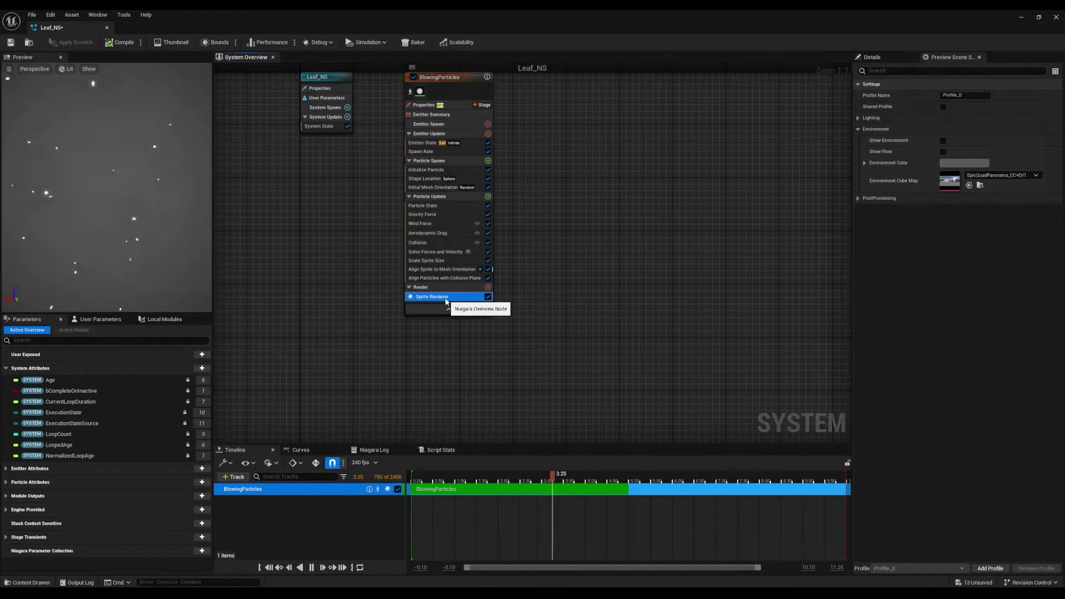
{"action": "left_click", "coordinate": [980, 58]}
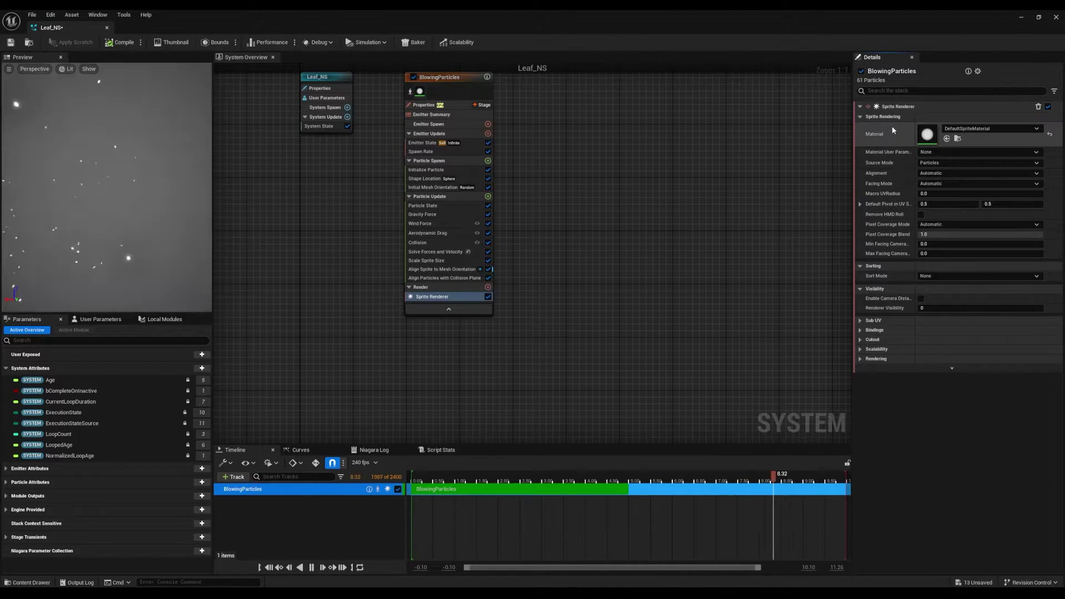
{"action": "left_click", "coordinate": [958, 129]}
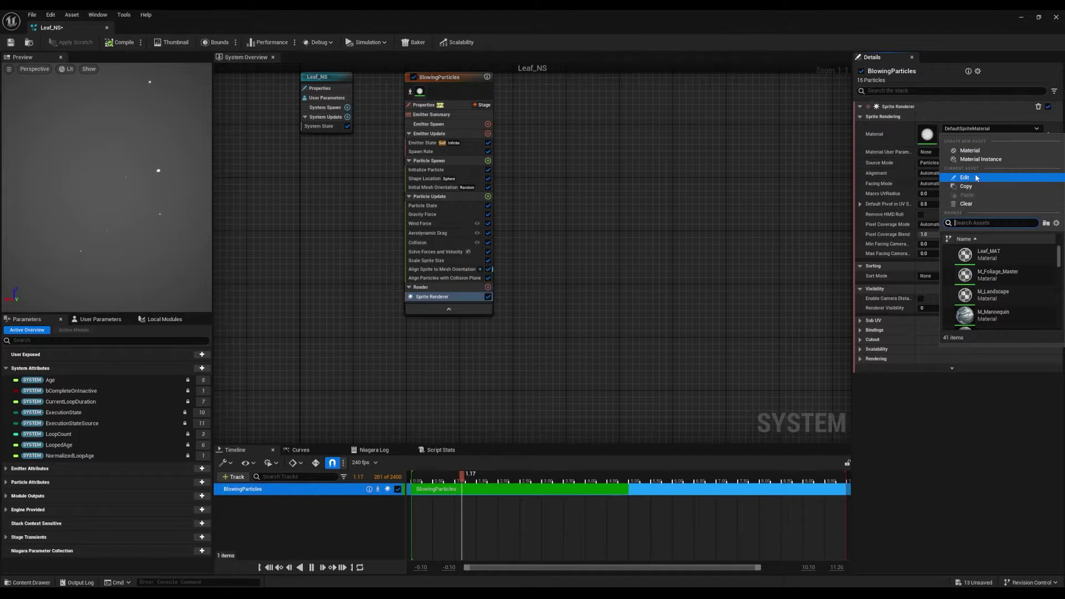
{"action": "left_click", "coordinate": [1001, 252]}
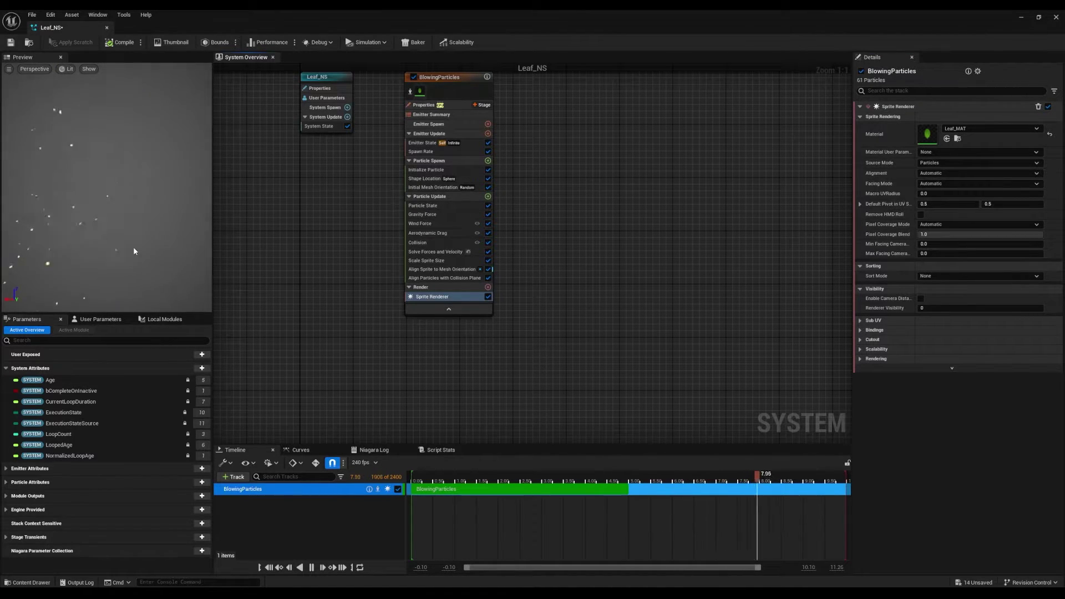
{"action": "key", "text": "ctrl+s"}
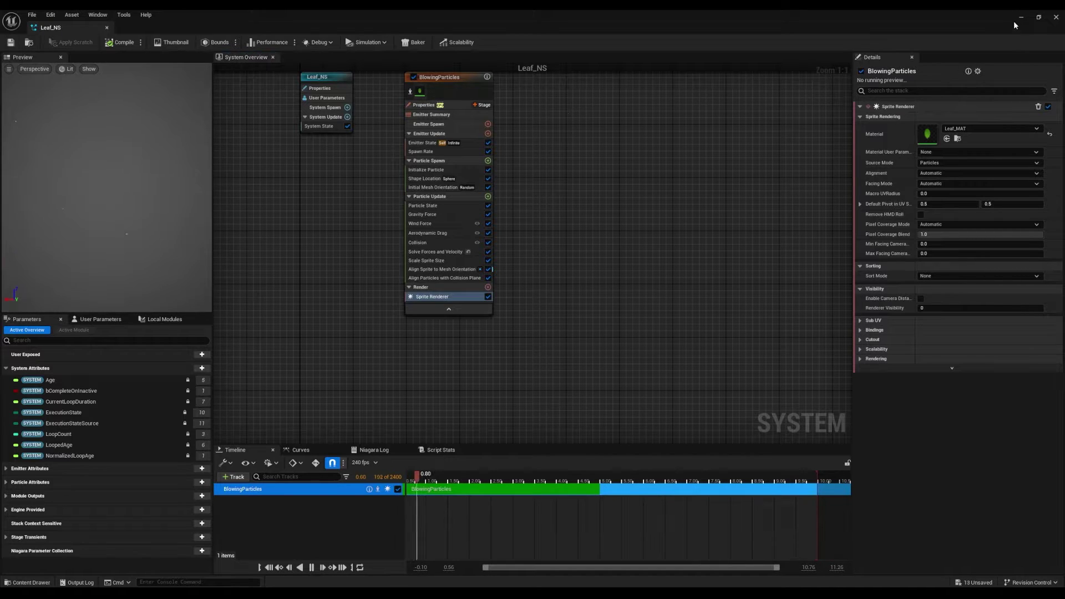
Place the Leaf_NS system in the level on the grass near the player start.
{"action": "left_click", "coordinate": [1020, 20]}
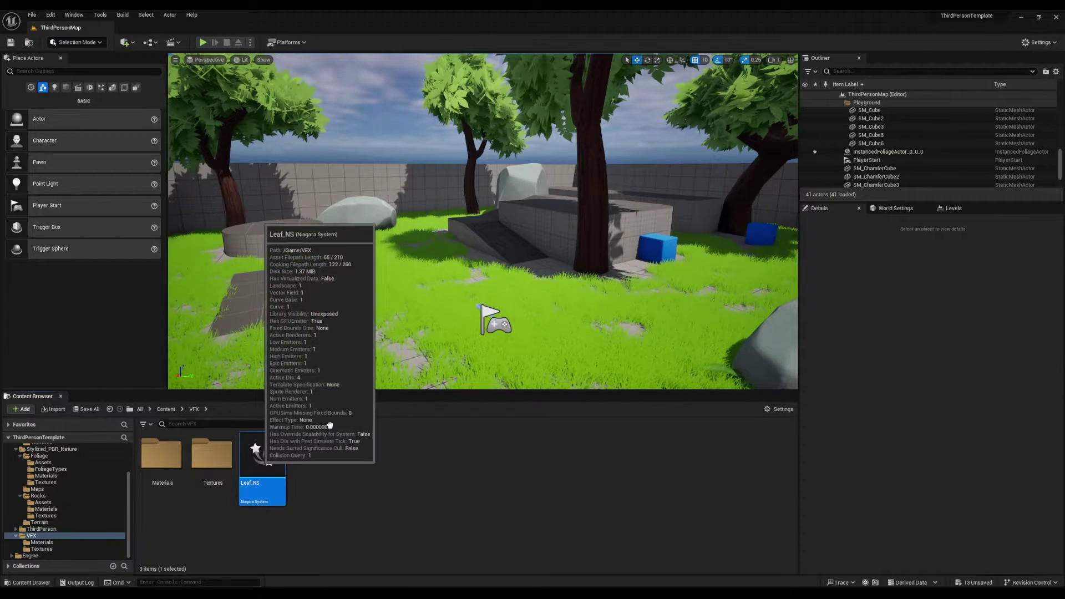
{"action": "left_click_drag", "start_coordinate": [267, 461], "coordinate": [484, 289]}
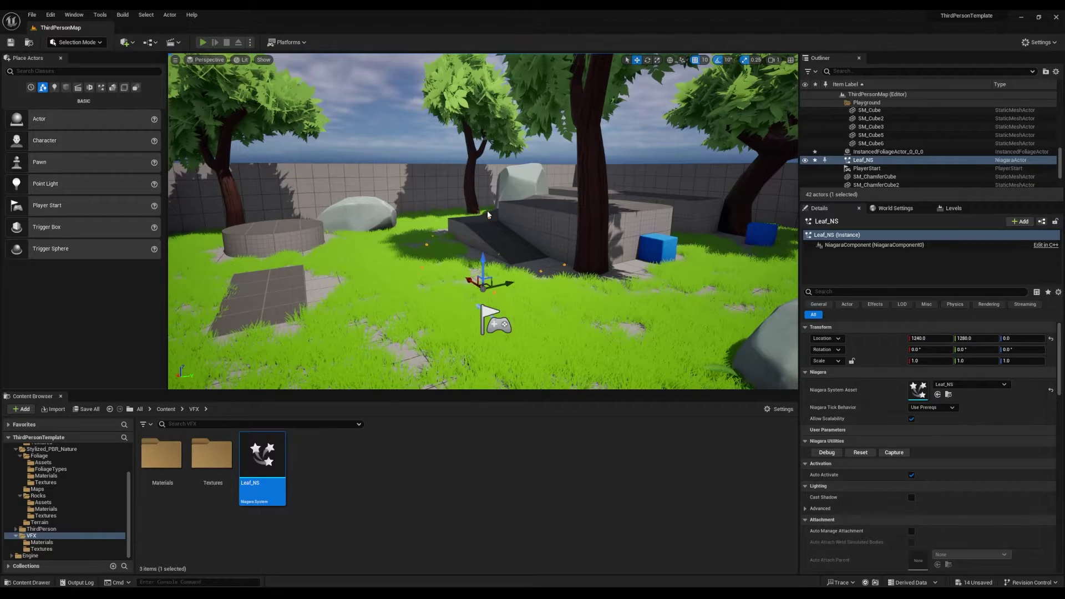
Play the level, run the character around to check the leaf effect, and stop playing.
{"action": "key", "text": "alt+p"}
{"action": "key", "text": "w"}
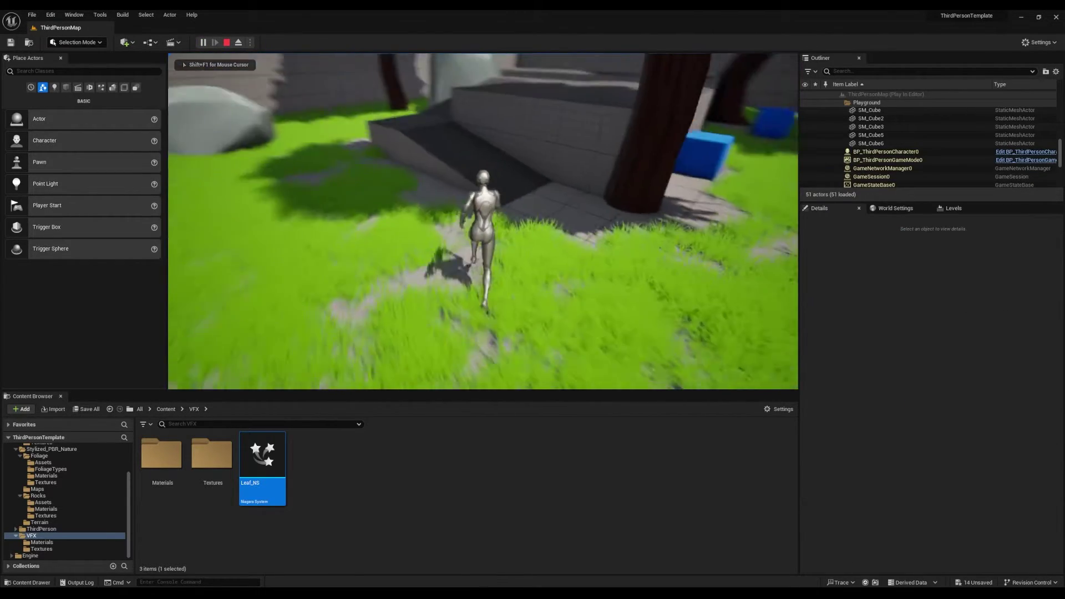
{"action": "key", "text": "s"}
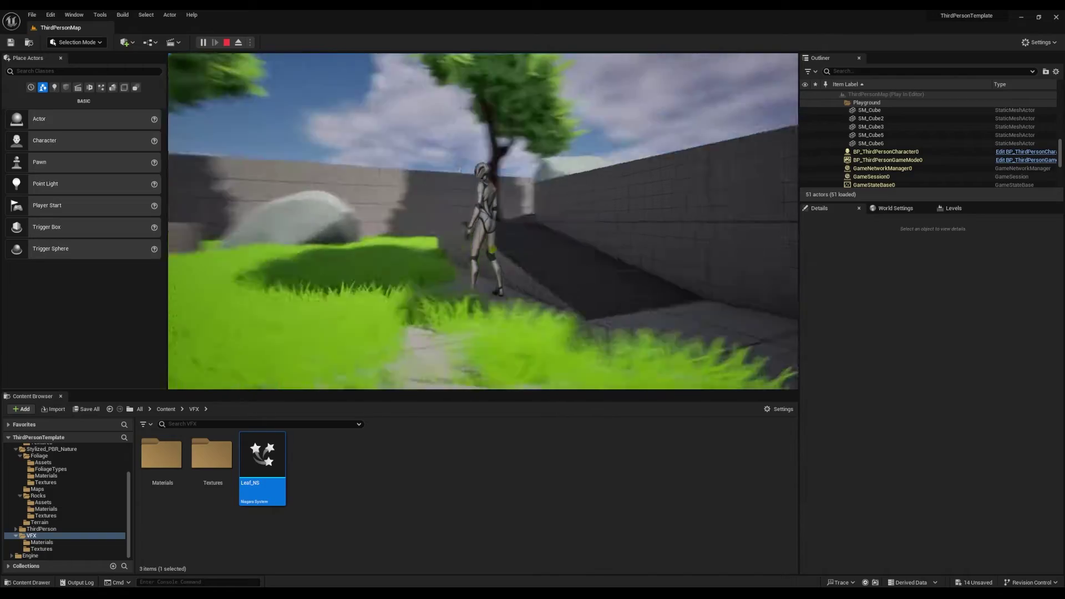
{"action": "key", "text": "w"}
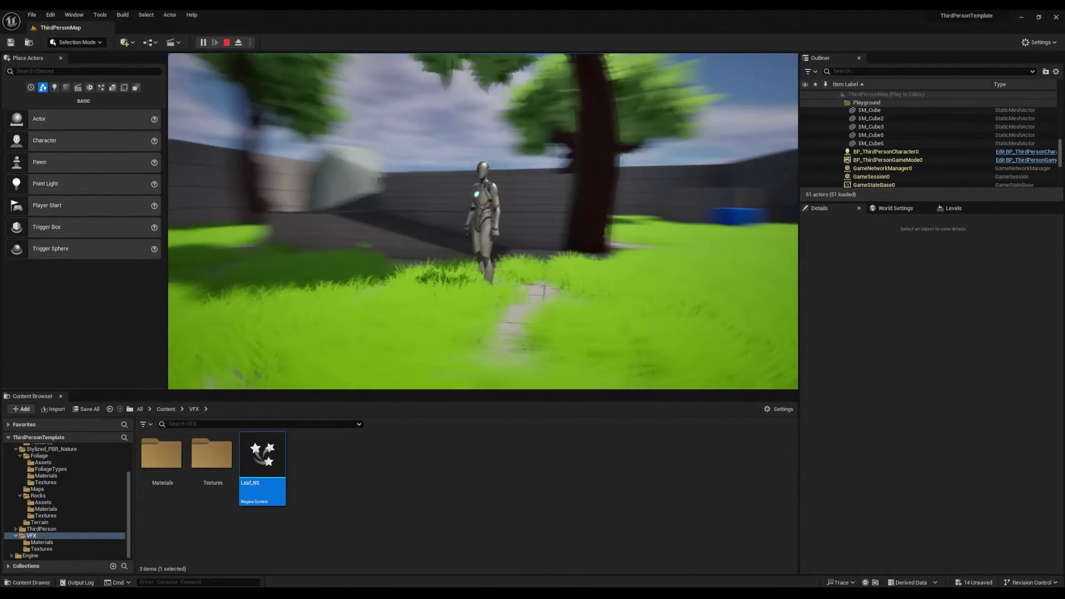
{"action": "key", "text": "w"}
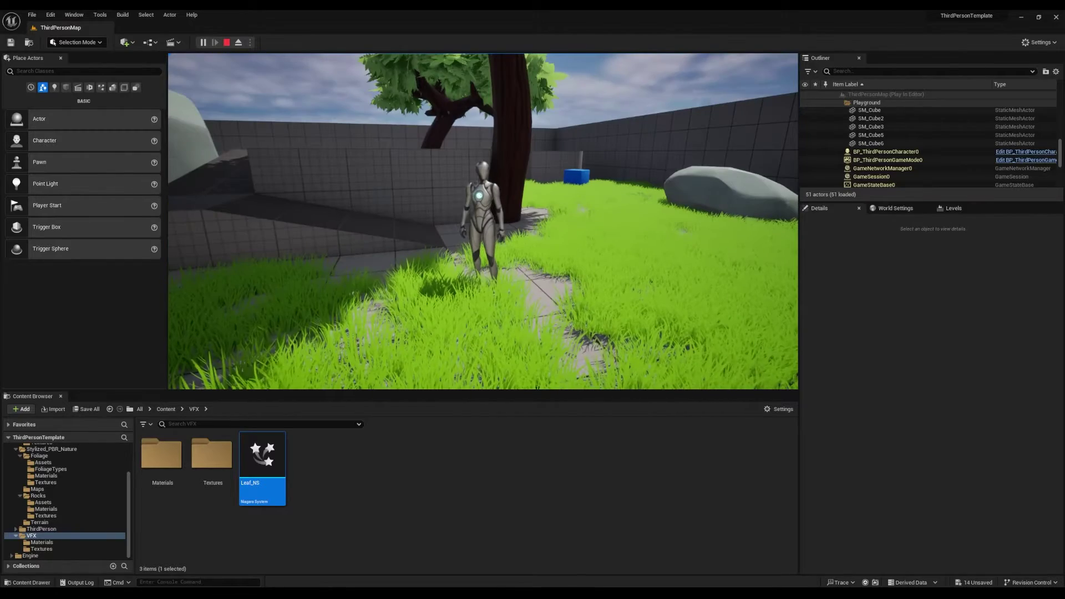
{"action": "key", "text": "Escape"}
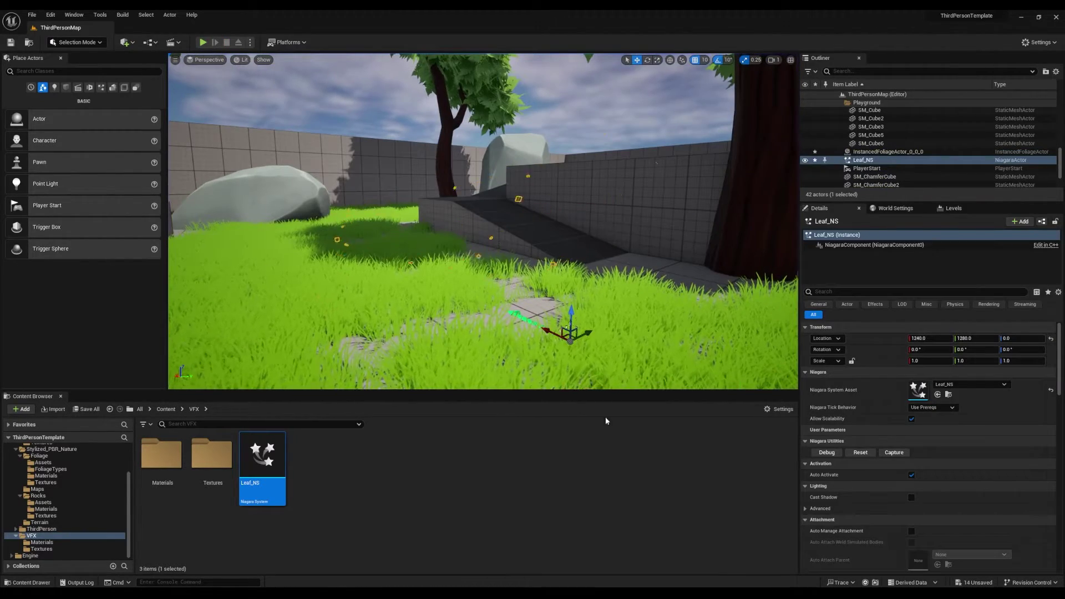
Open Leaf_NS and set the BlowingParticles particle lifetime to a minimum of 15 and a maximum of 30.
{"action": "double_click", "coordinate": [260, 455]}
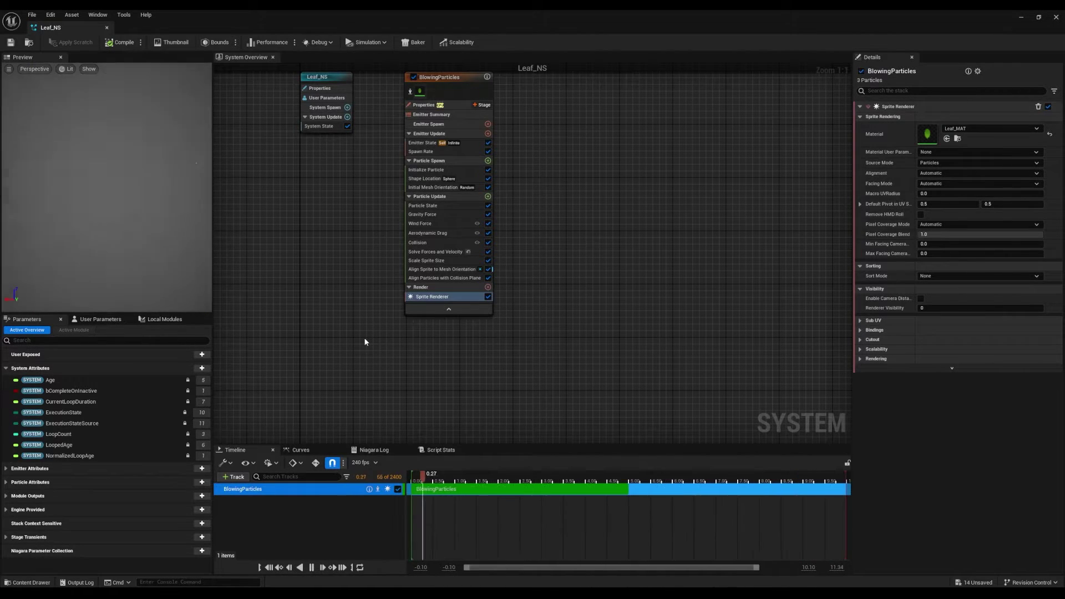
{"action": "left_click", "coordinate": [440, 162]}
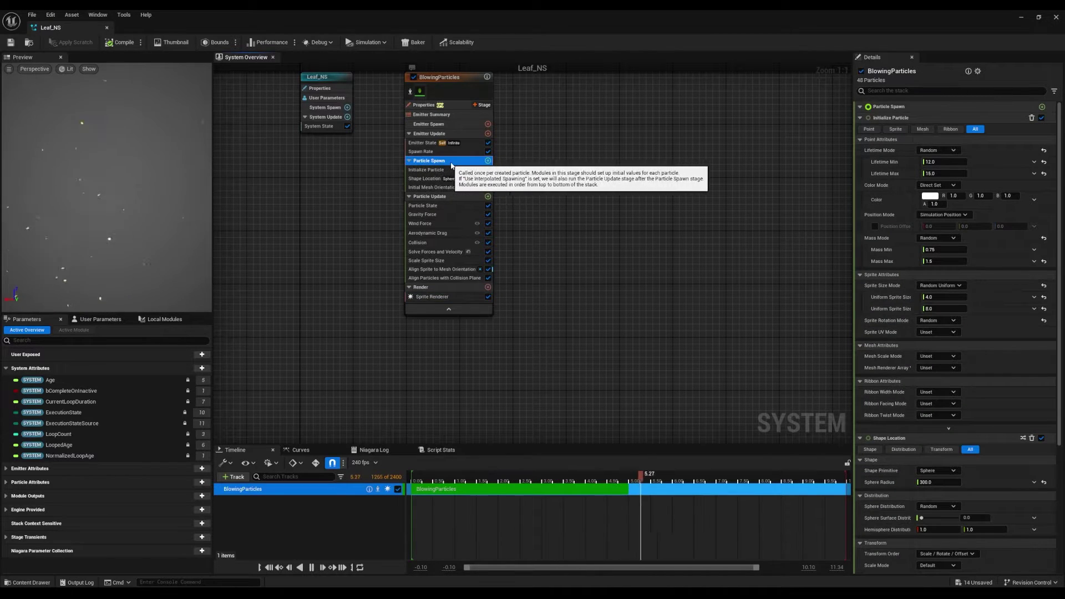
{"action": "left_click", "coordinate": [951, 162]}
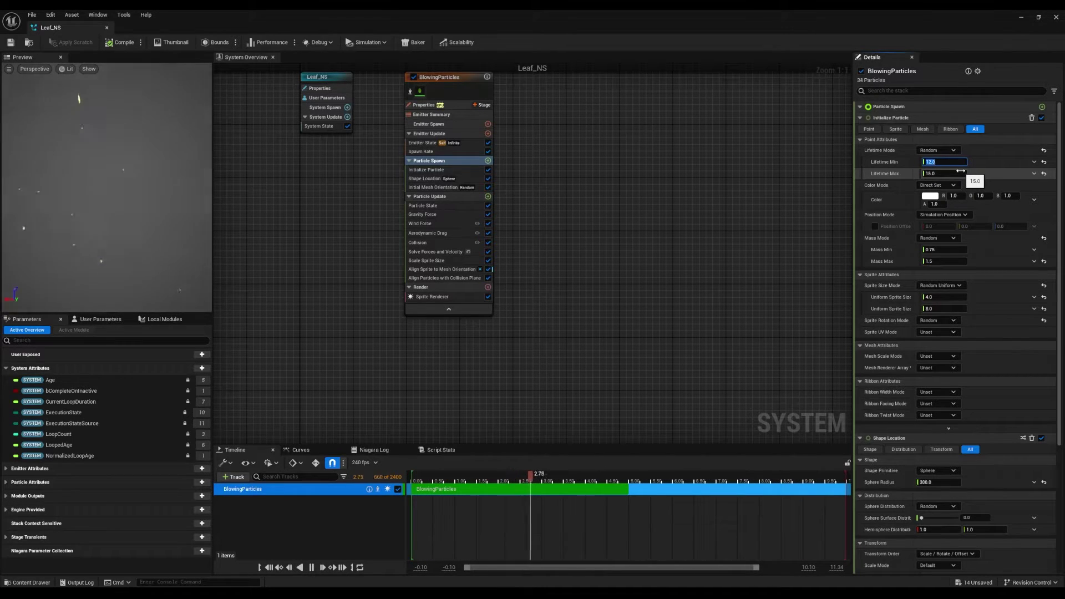
{"action": "type", "text": "15"}
{"action": "key", "text": "Tab"}
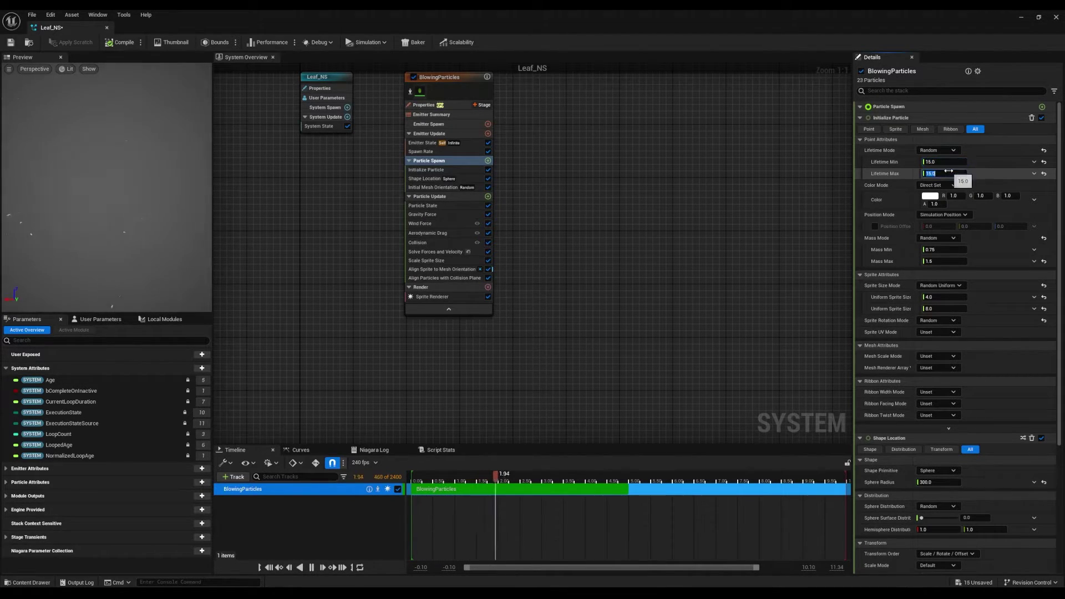
{"action": "type", "text": "30"}
{"action": "key", "text": "Return"}
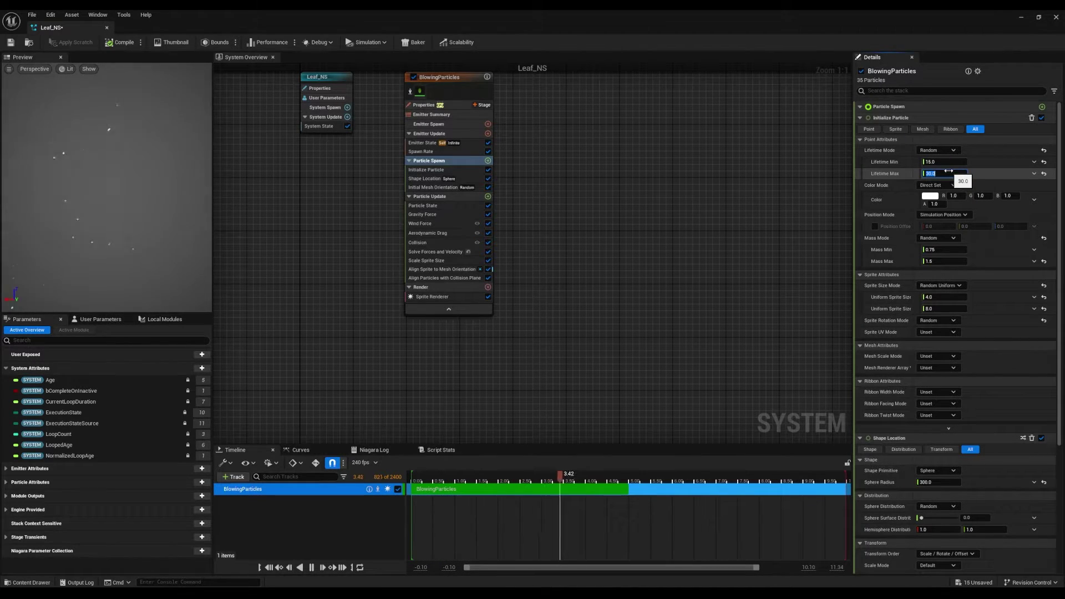
Set the uniform sprite size to a minimum of 20 and a maximum of 40, save Leaf_NS and return to the level.
{"action": "left_click", "coordinate": [938, 298]}
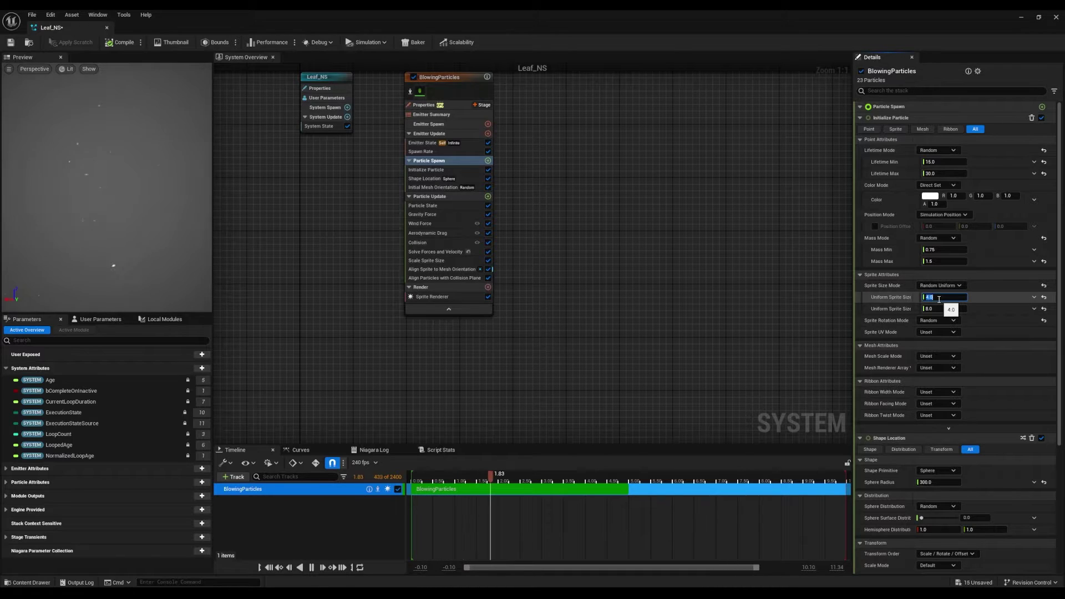
{"action": "type", "text": "20"}
{"action": "key", "text": "Tab"}
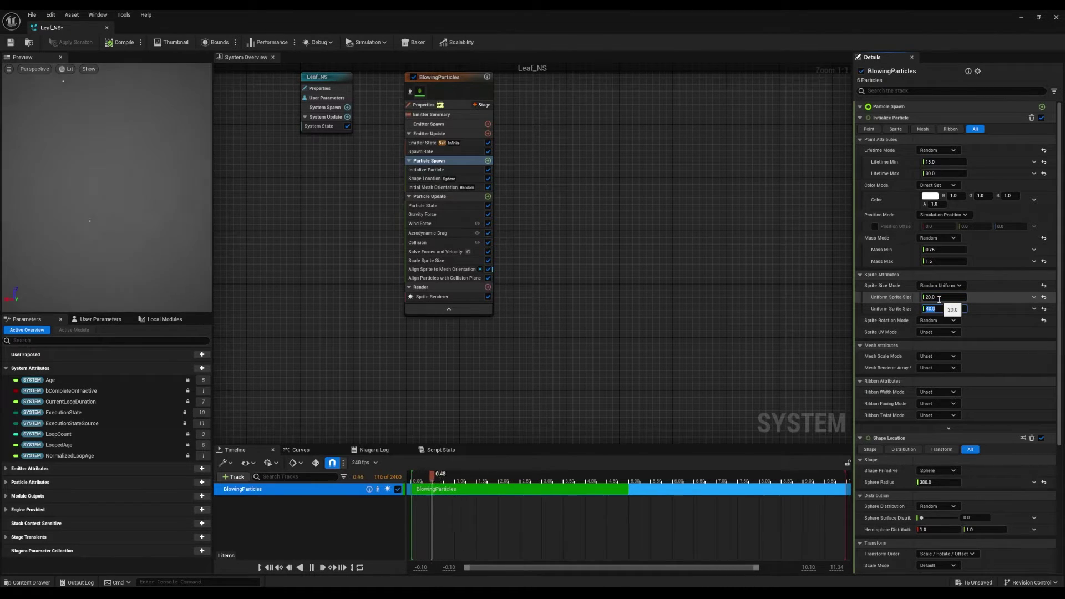
{"action": "left_click", "coordinate": [11, 42]}
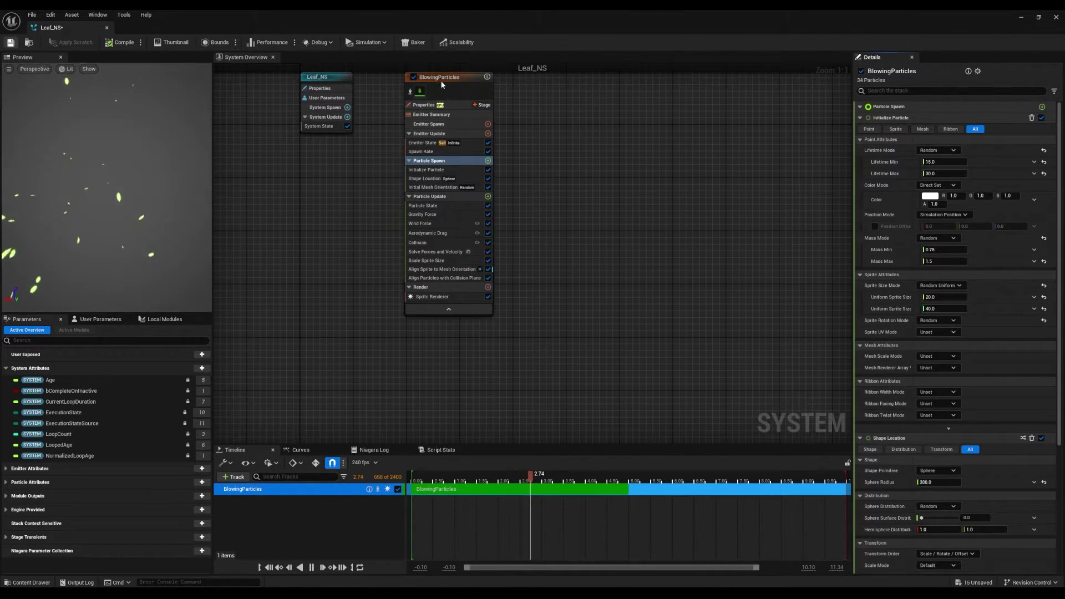
{"action": "key", "text": "ctrl+s"}
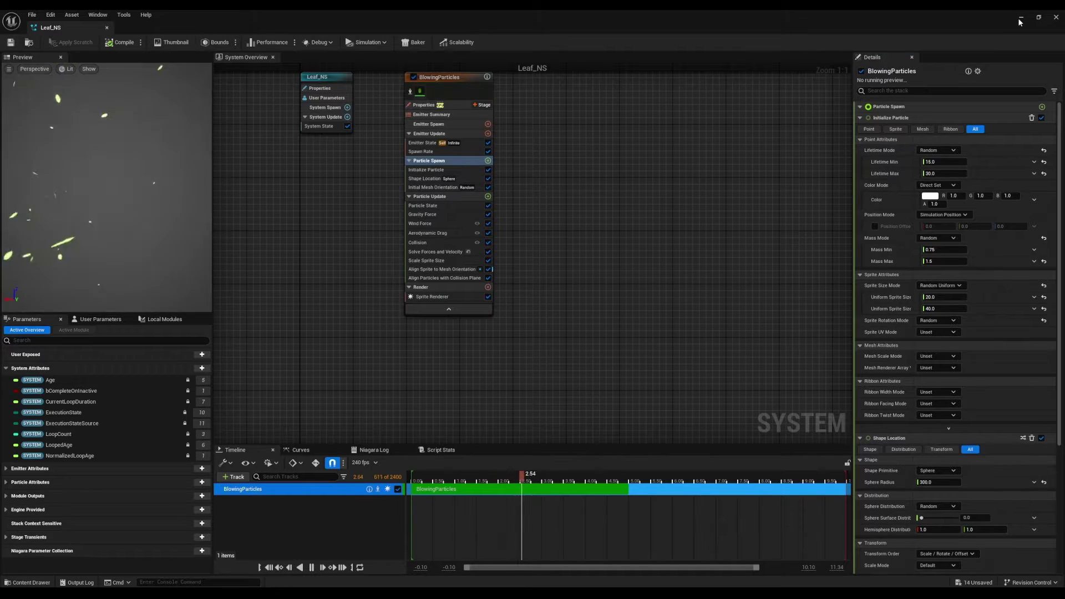
{"action": "left_click", "coordinate": [1018, 17]}
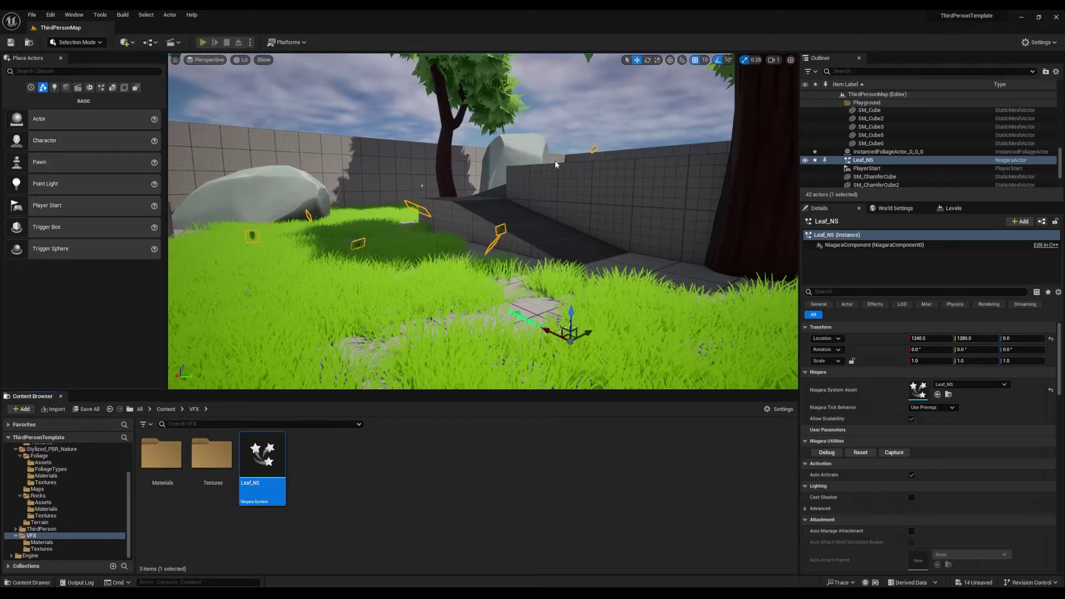
Play the level, run the character around to check the leaves' size and lifetime, and stop playing.
{"action": "key", "text": "alt+p"}
{"action": "key", "text": "w"}
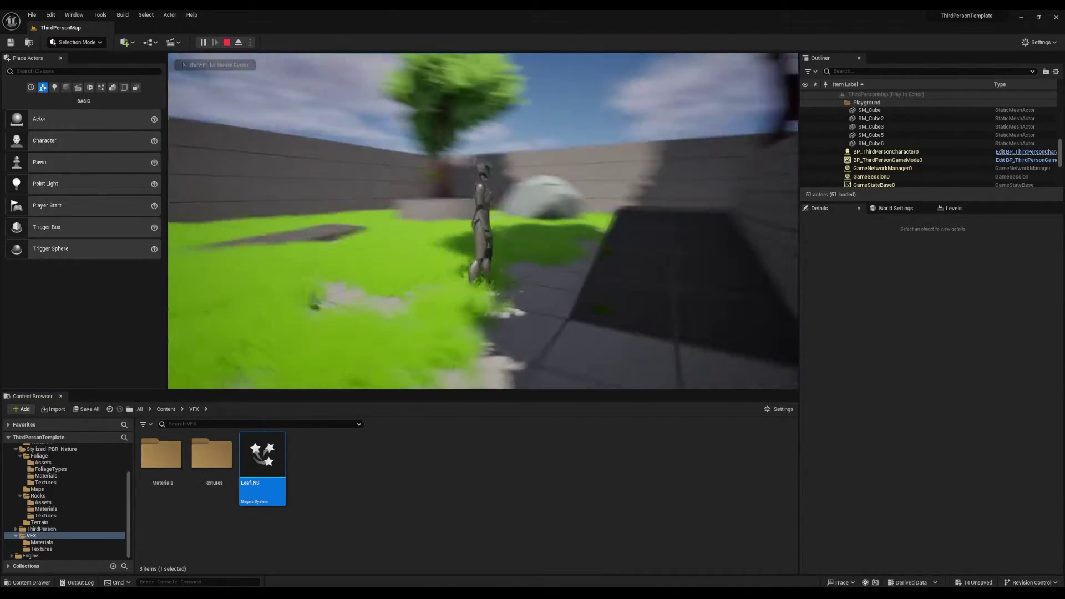
{"action": "key", "text": "w"}
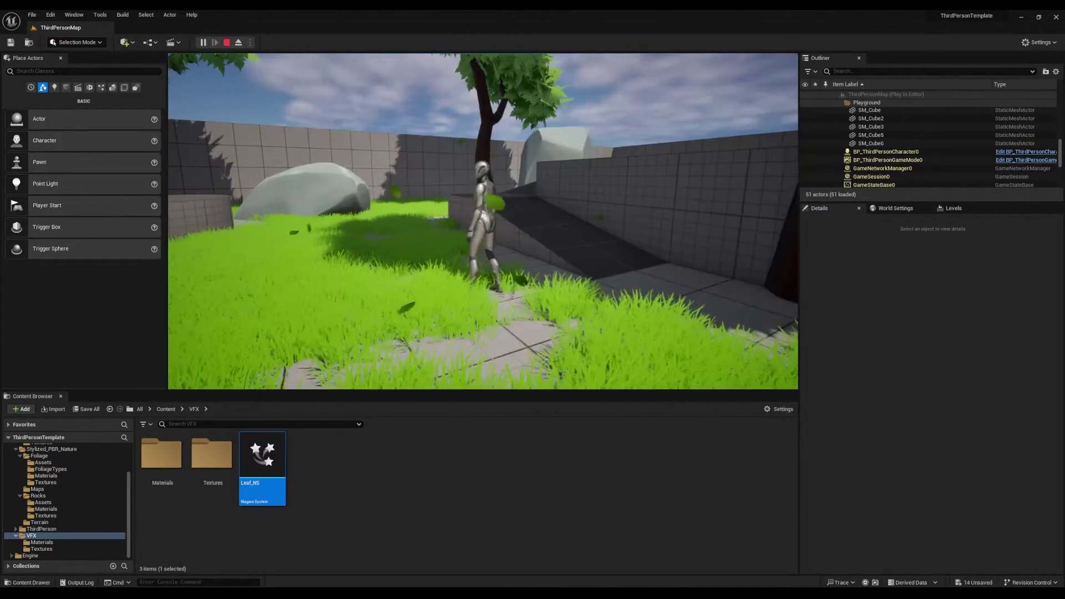
{"action": "key", "text": "Escape"}
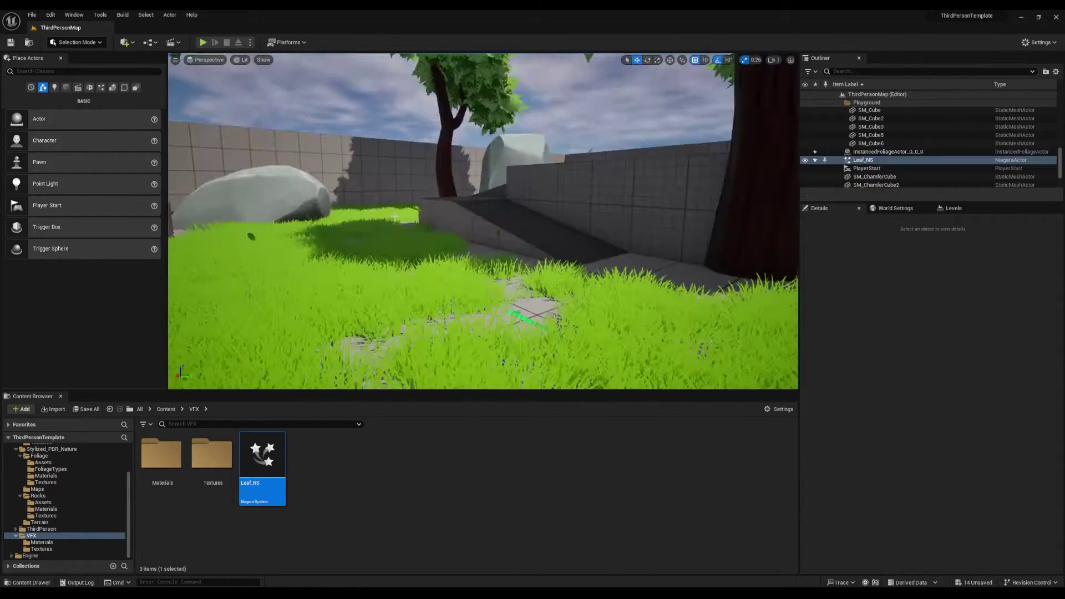
Set the sphere radius of the Leaf_NS Shape Location to 2000, save the system and return to the level.
{"action": "double_click", "coordinate": [263, 462]}
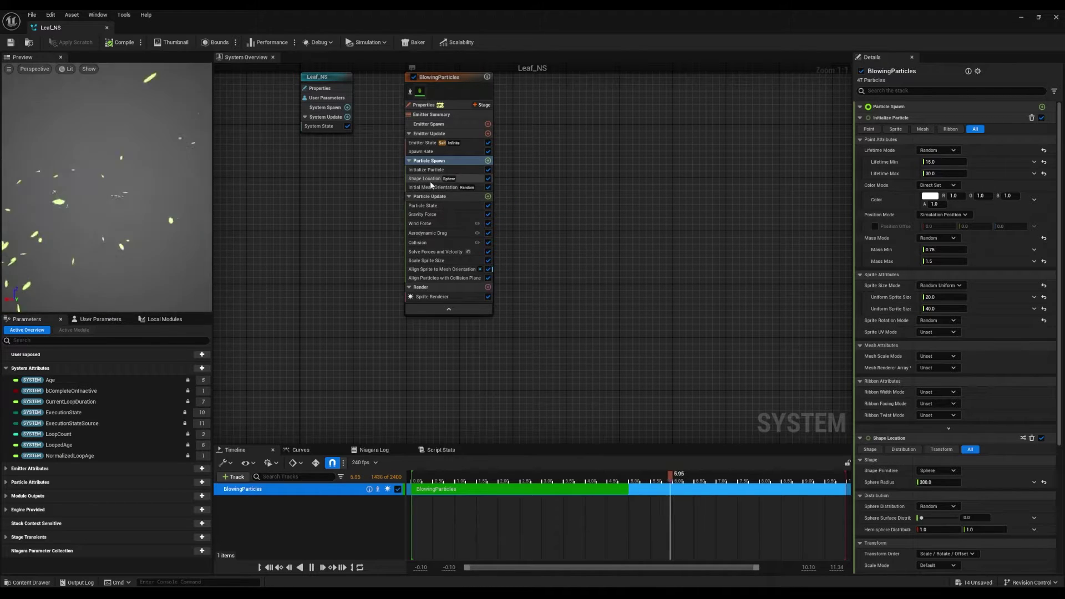
{"action": "left_click", "coordinate": [423, 180]}
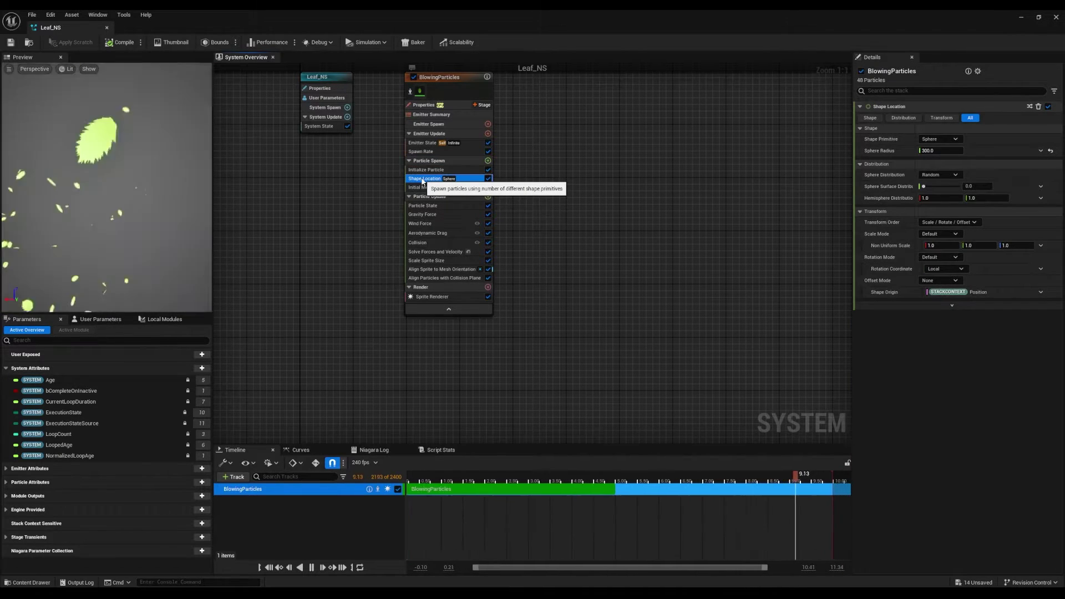
{"action": "left_click", "coordinate": [943, 151]}
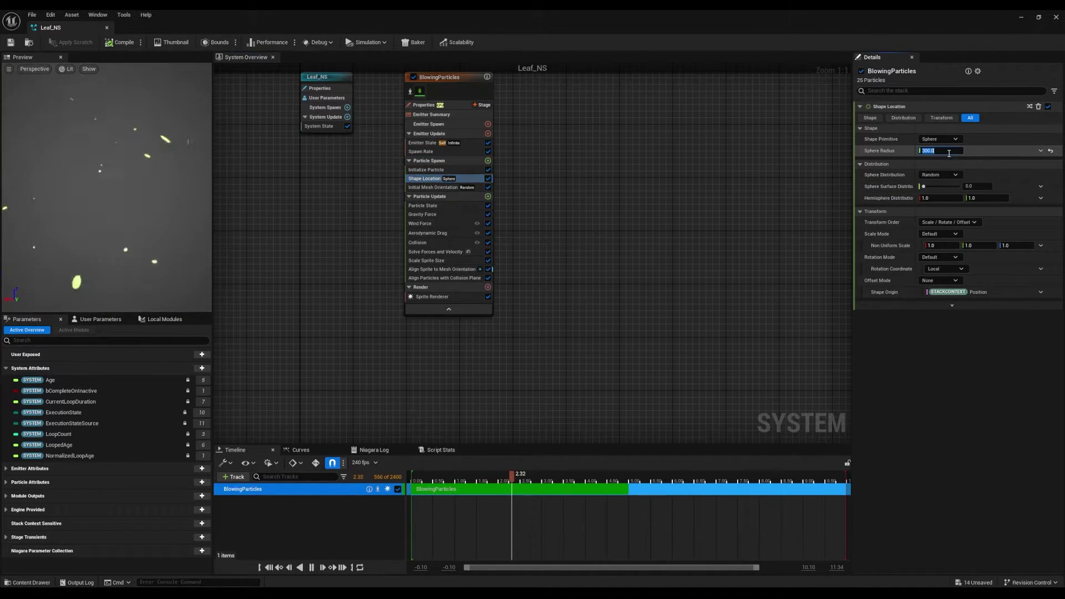
{"action": "type", "text": "2"}
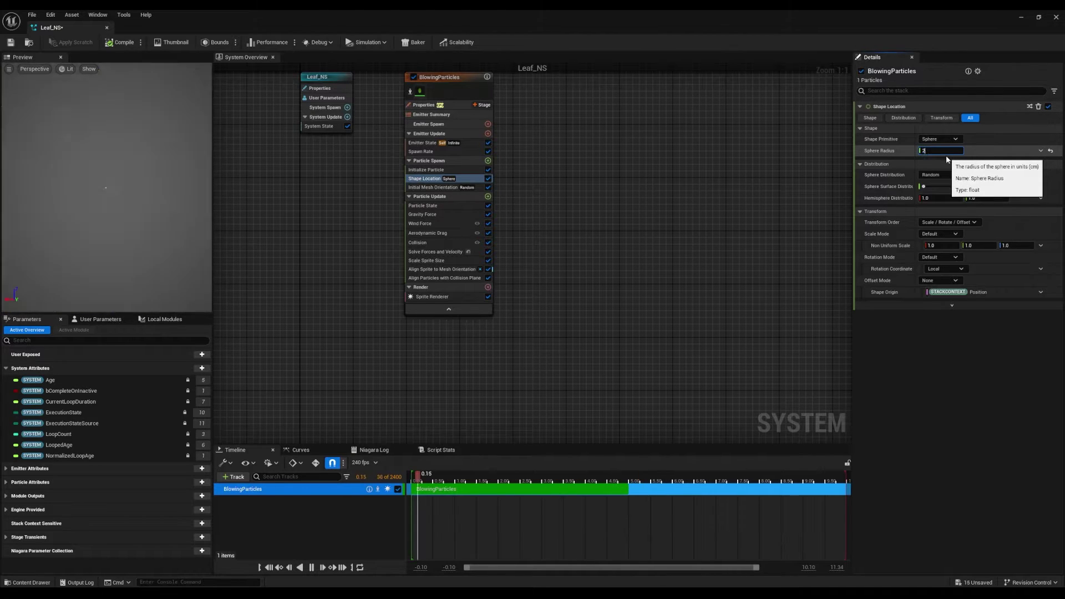
{"action": "type", "text": "000"}
{"action": "key", "text": "Return"}
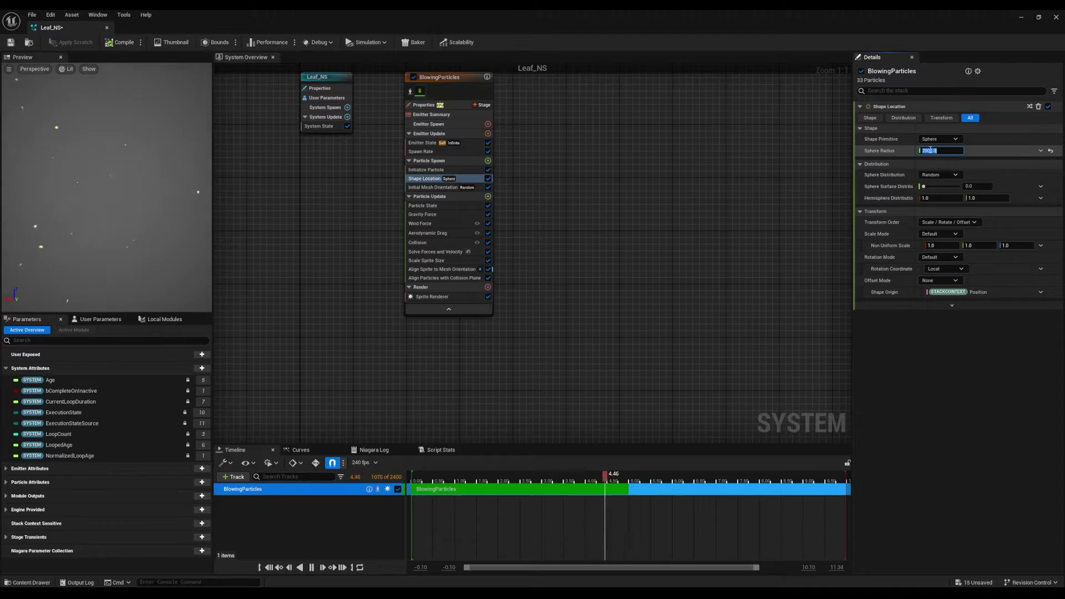
{"action": "left_click", "coordinate": [11, 44]}
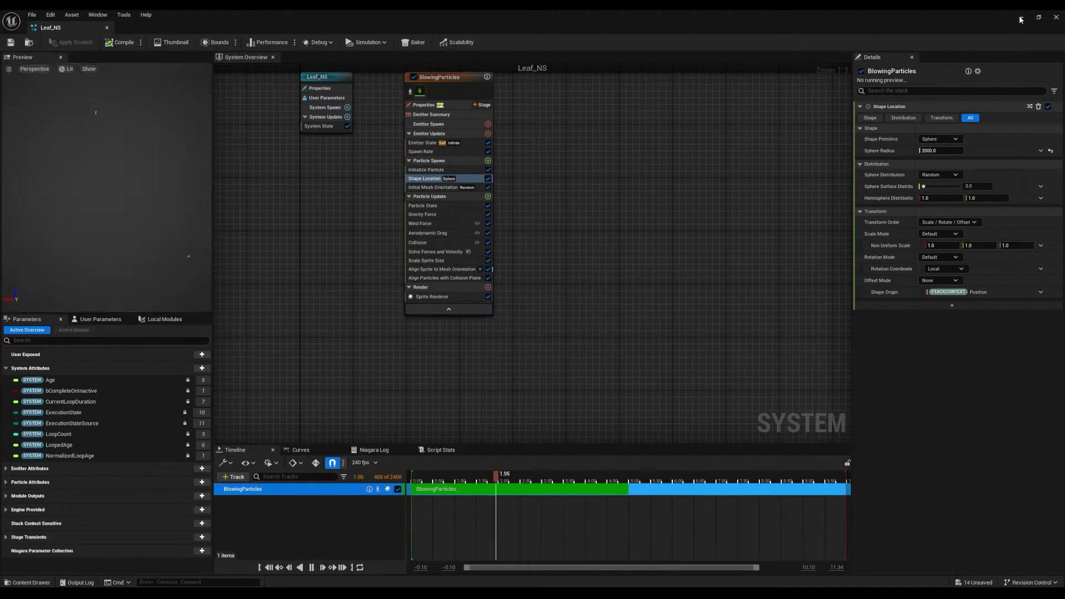
{"action": "left_click", "coordinate": [1022, 17]}
Move the Leaf_NS actor toward the middle of the walled level, to about X 1520 and Y 1810.
{"action": "right_click_drag", "start_coordinate": [581, 224], "coordinate": [643, 186]}
{"action": "key", "text": "f"}
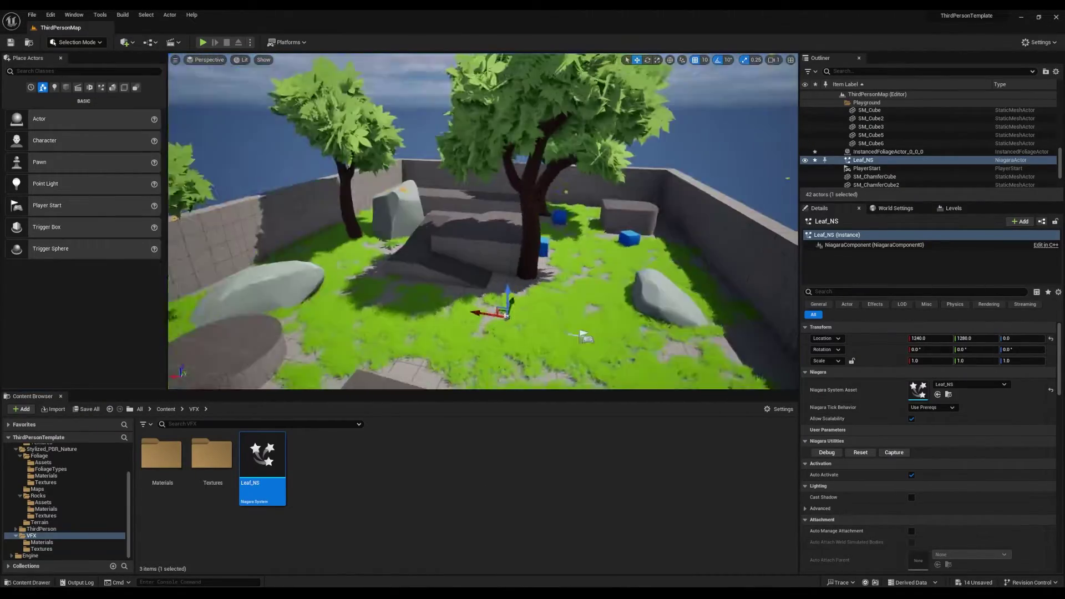
{"action": "left_click_drag", "start_coordinate": [484, 222], "coordinate": [410, 239], "text": "alt"}
{"action": "right_click_drag", "start_coordinate": [488, 255], "coordinate": [532, 263]}
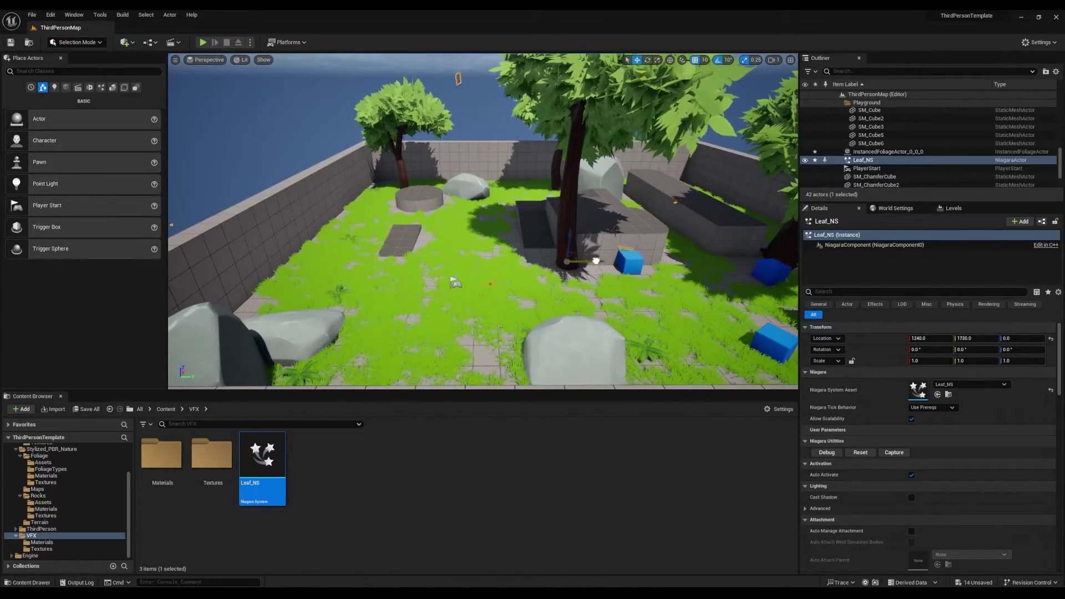
{"action": "right_click_drag", "start_coordinate": [610, 261], "coordinate": [782, 258]}
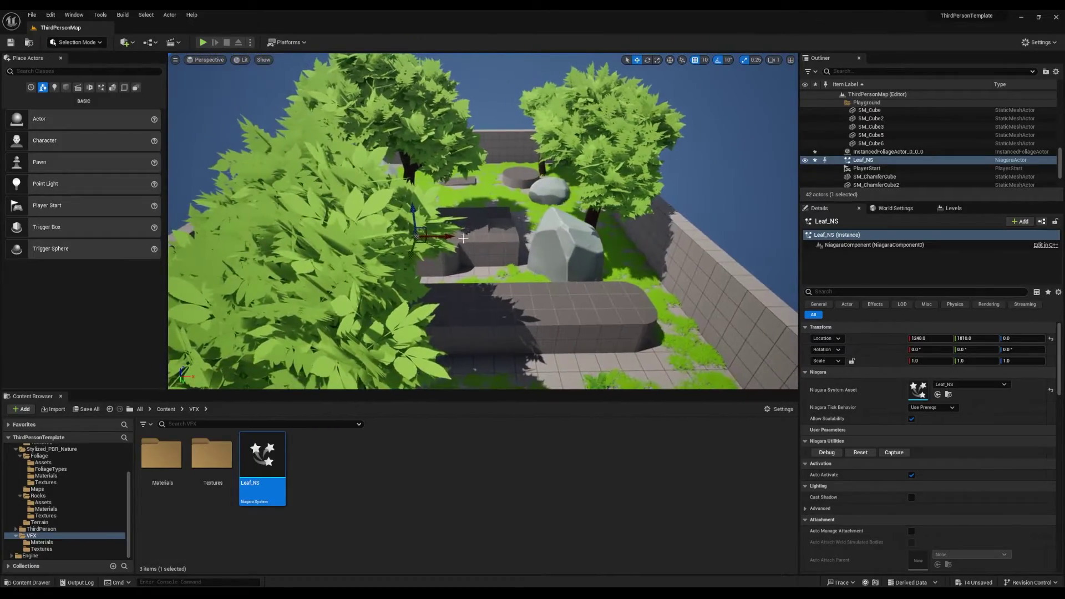
{"action": "left_click_drag", "start_coordinate": [478, 240], "coordinate": [483, 241]}
{"action": "right_click_drag", "start_coordinate": [483, 241], "coordinate": [644, 230]}
{"action": "right_click_drag", "start_coordinate": [443, 284], "coordinate": [408, 204]}
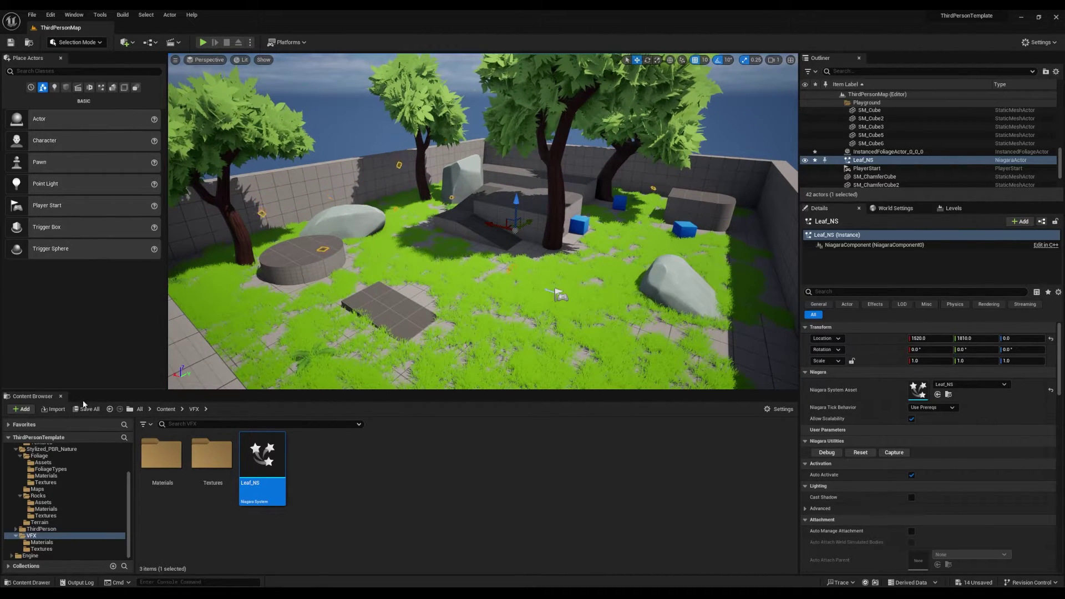
Set the BlowingParticles spawn rate to 1000, save Leaf_NS and return to the level.
{"action": "double_click", "coordinate": [261, 466]}
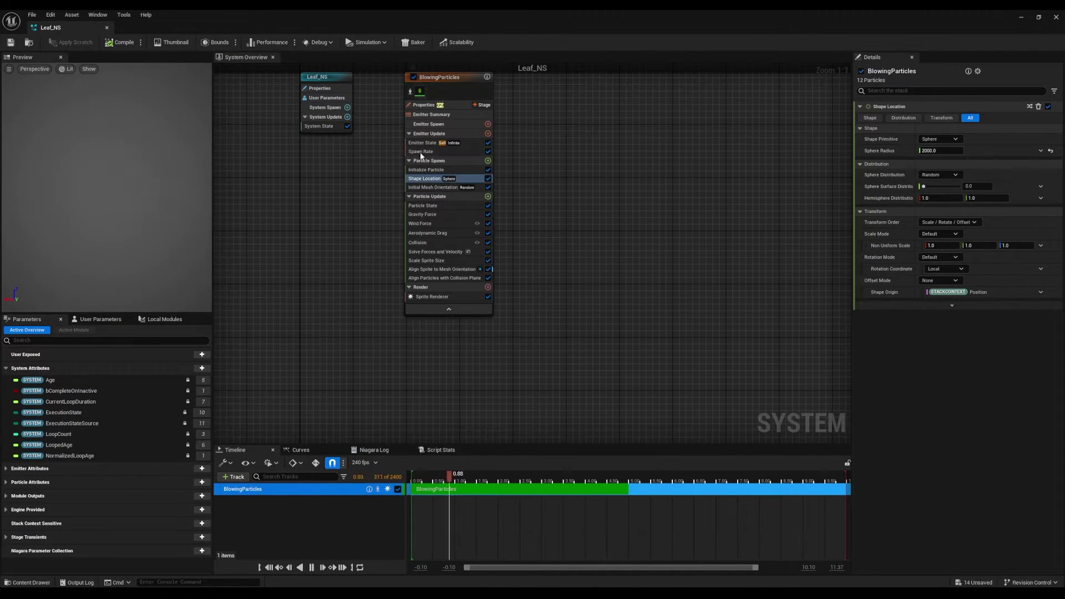
{"action": "left_click", "coordinate": [438, 151]}
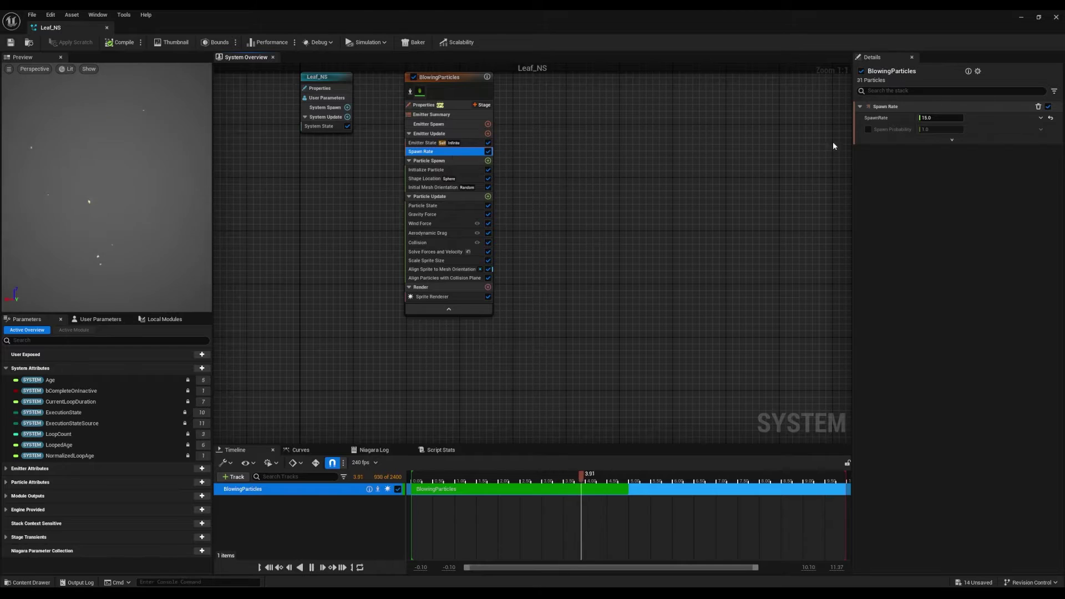
{"action": "left_click", "coordinate": [943, 117]}
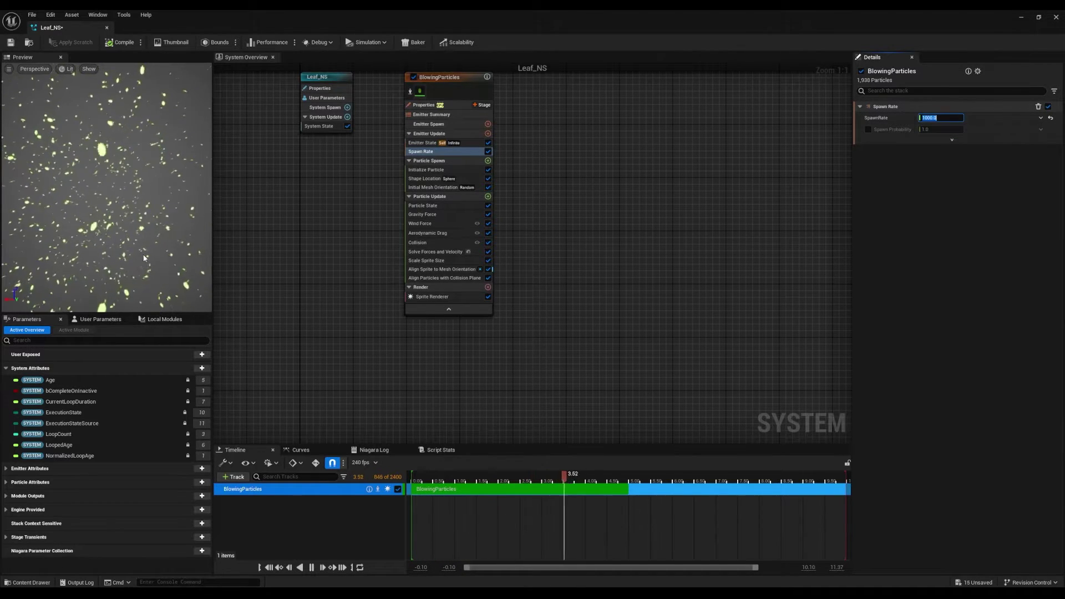
{"action": "left_click", "coordinate": [11, 42]}
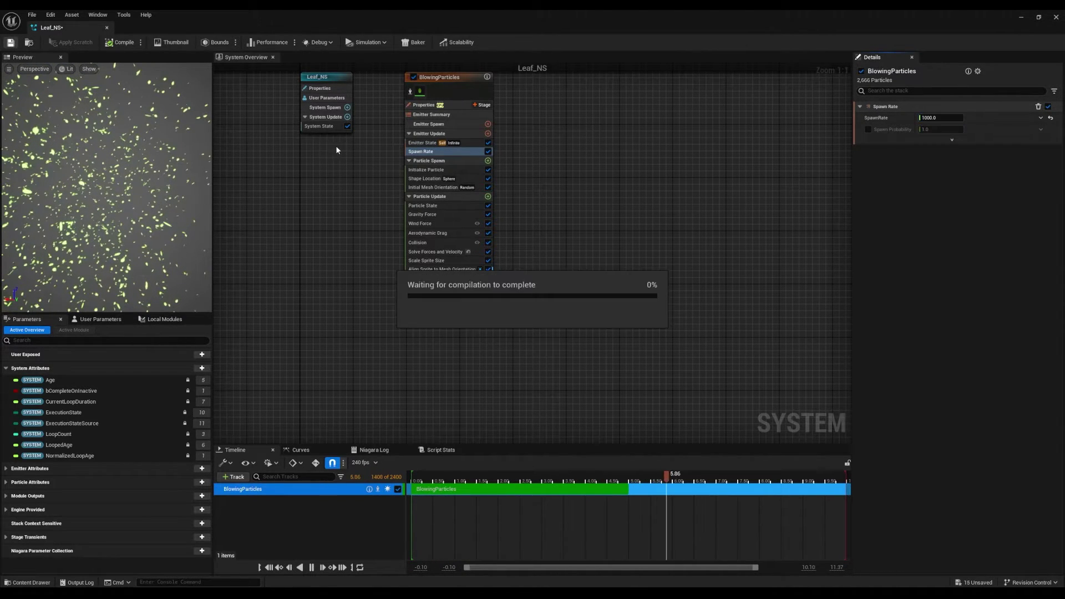
{"action": "left_click", "coordinate": [1020, 17]}
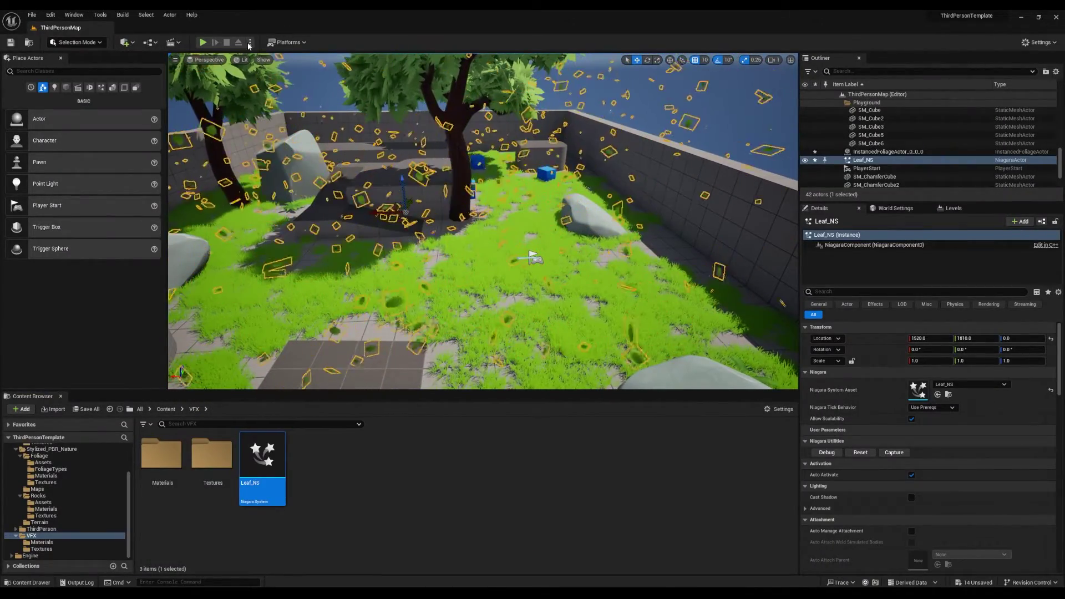
Play the level in a new window, run and jump around the grass and ramps to check the leaf density, and stop playing.
{"action": "left_click", "coordinate": [249, 42]}
{"action": "left_click", "coordinate": [304, 77]}
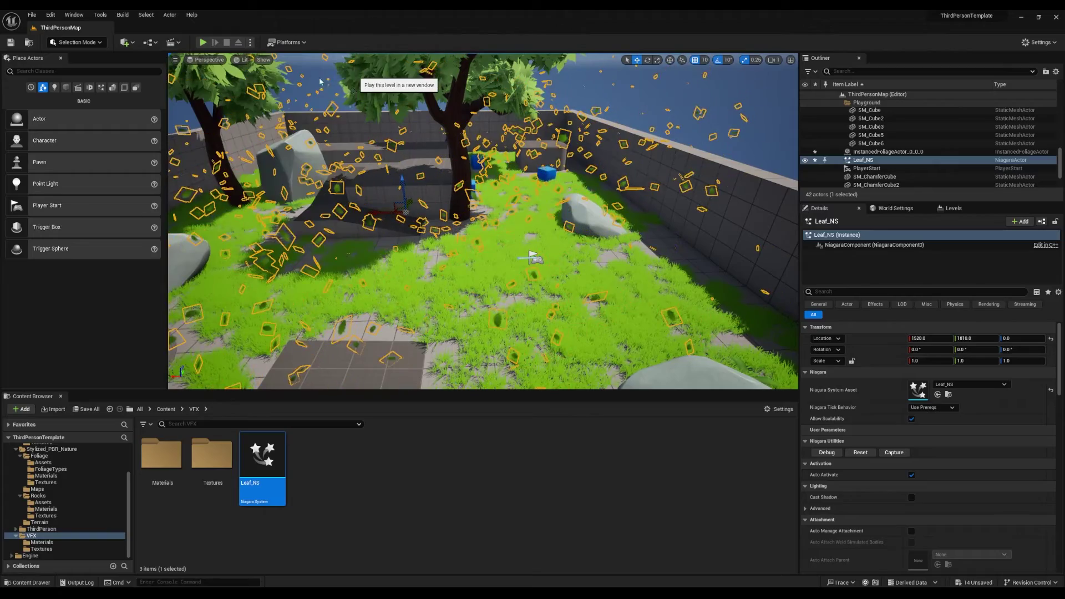
{"action": "left_click", "coordinate": [773, 158]}
{"action": "key", "text": "w"}
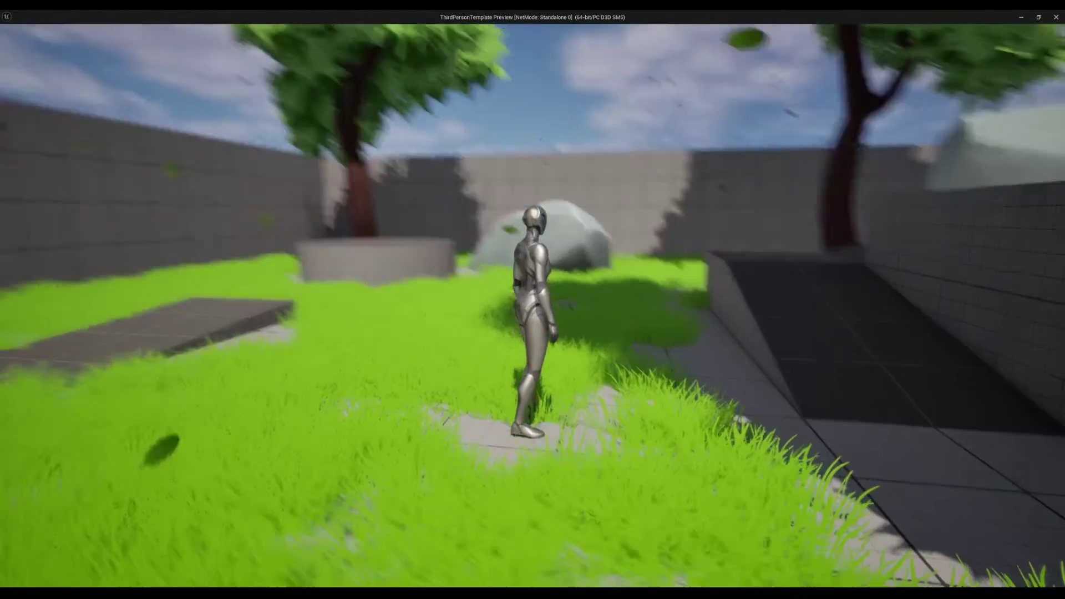
{"action": "key", "text": "w"}
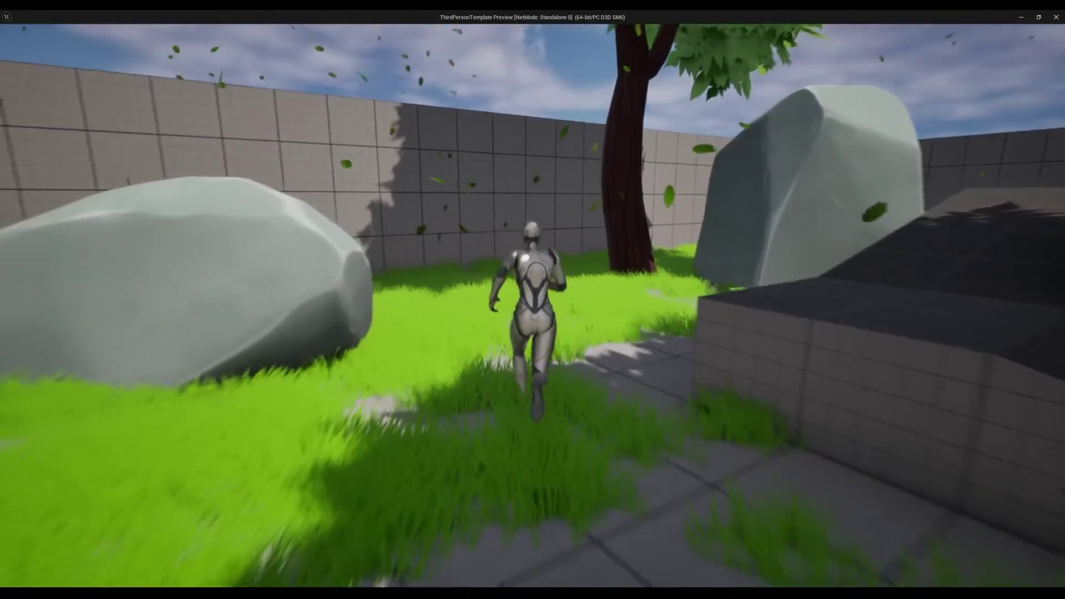
{"action": "key", "text": "a"}
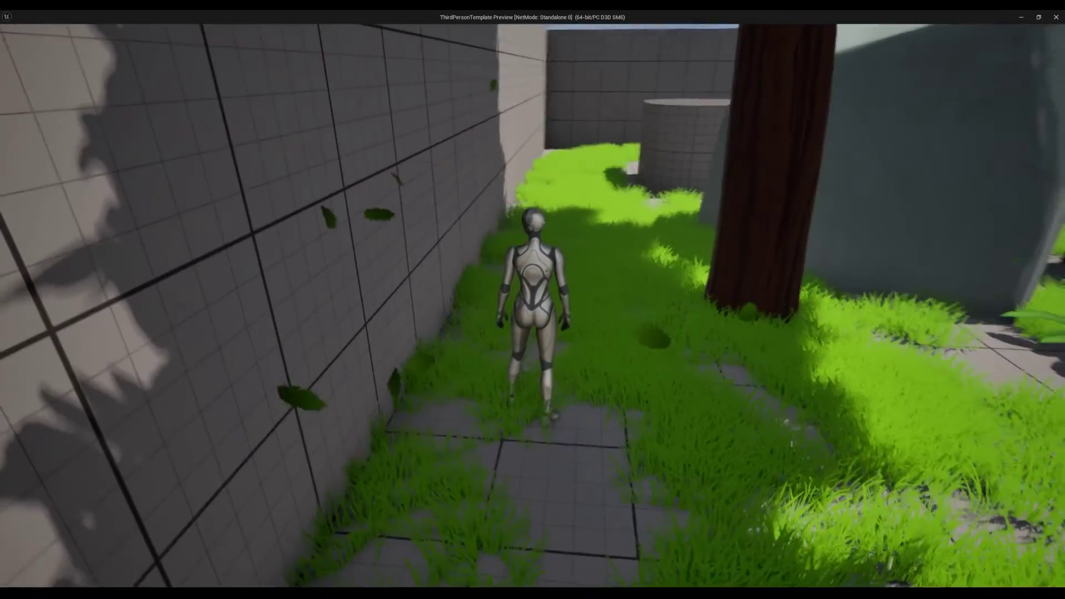
{"action": "key", "text": "s"}
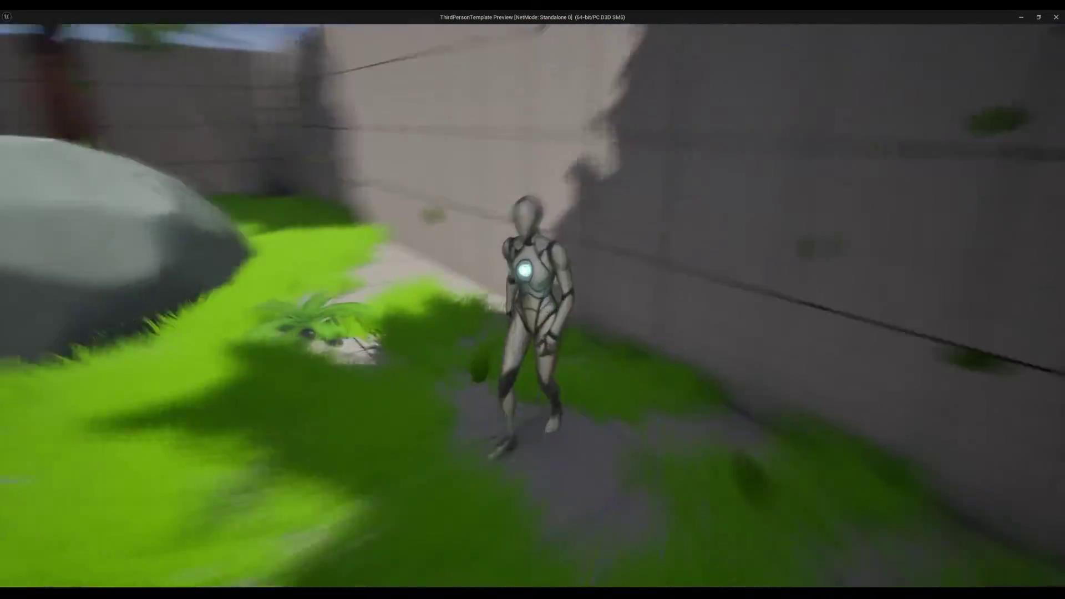
{"action": "key", "text": "w"}
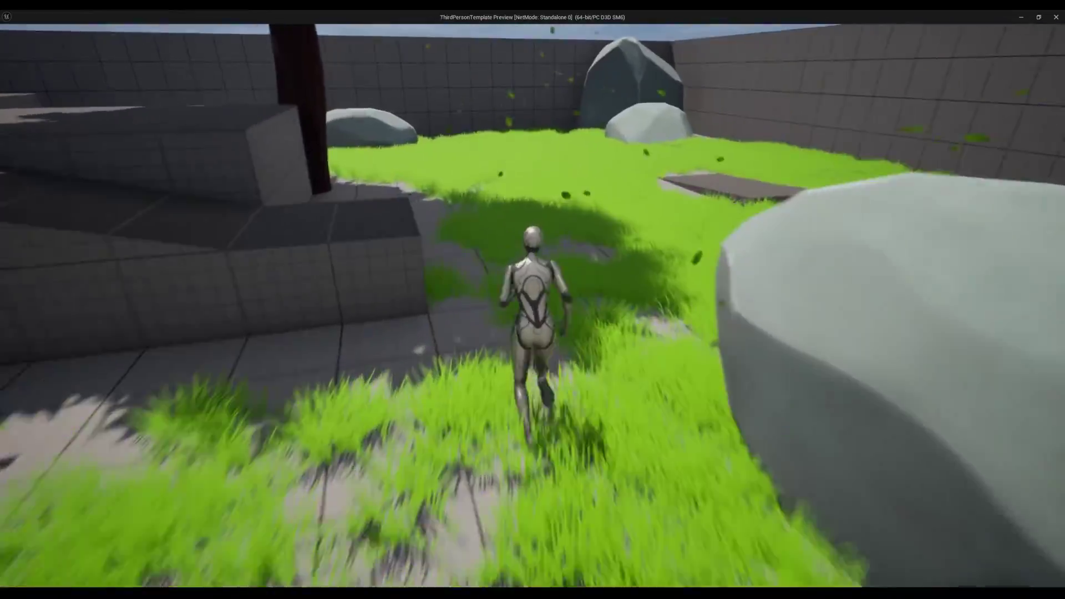
{"action": "key", "text": "space"}
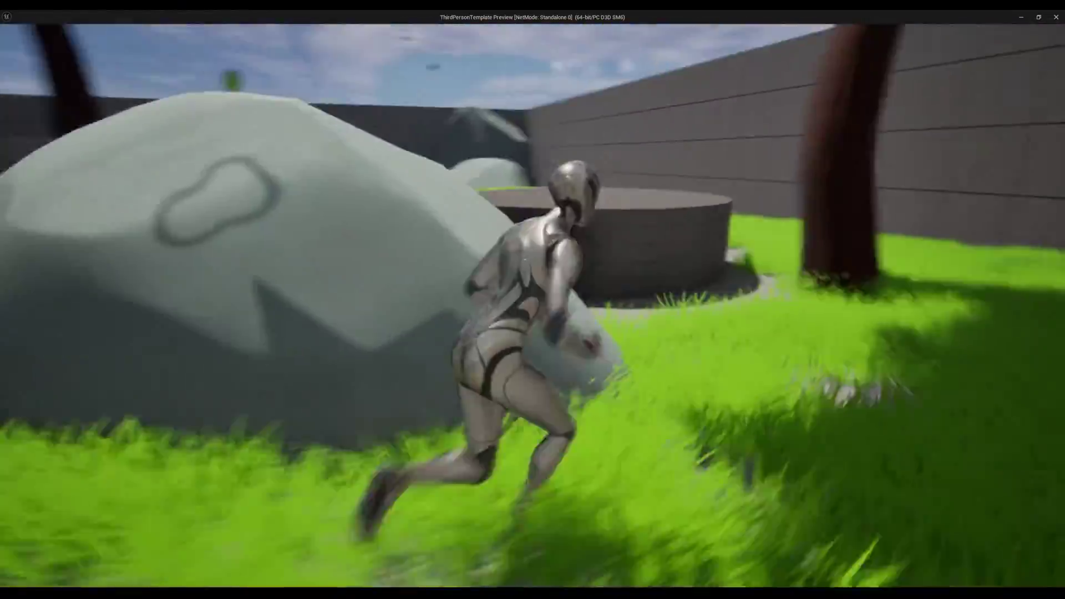
{"action": "key", "text": "space"}
{"action": "key", "text": "space"}
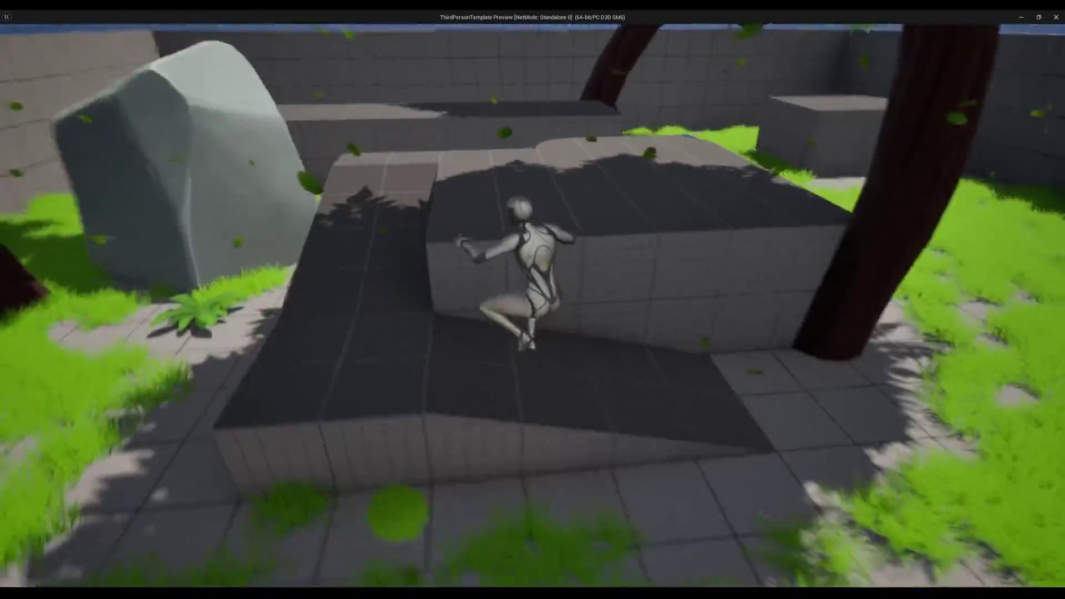
{"action": "key", "text": "s"}
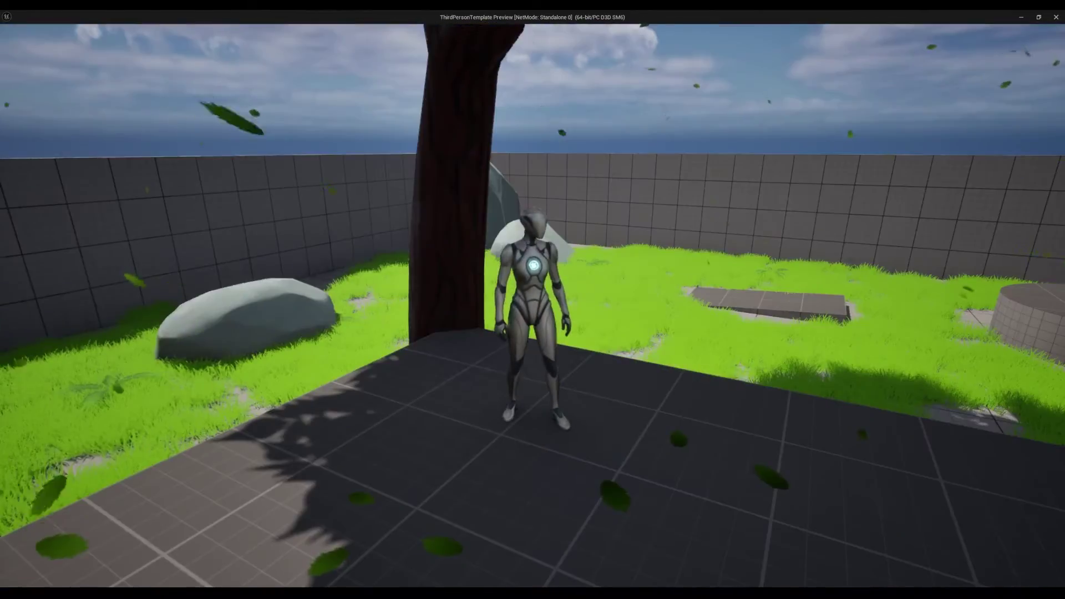
{"action": "key", "text": "Escape"}
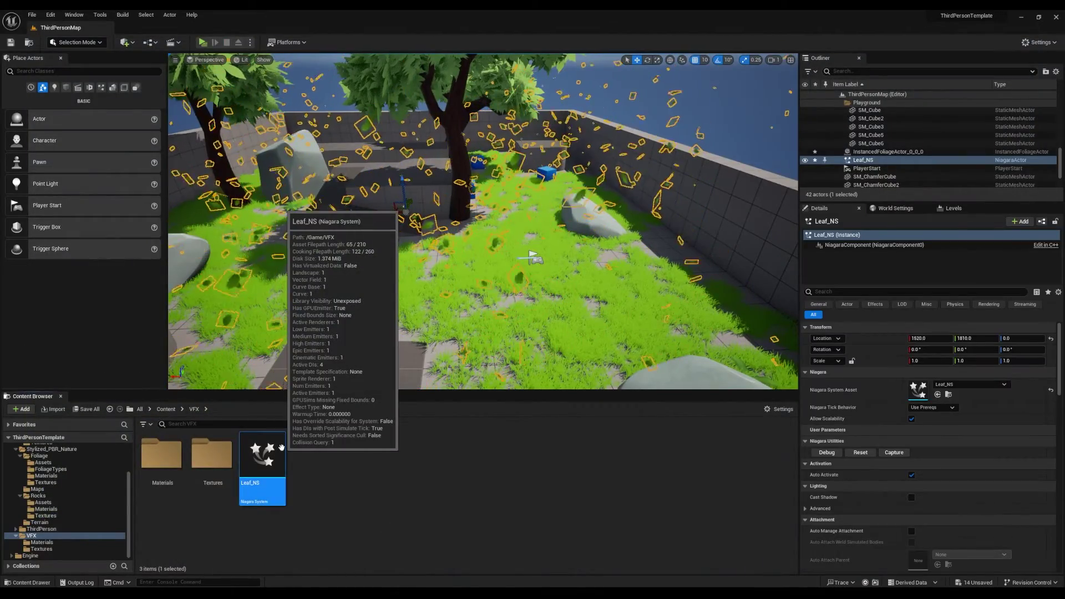
Set the Leaf_NS Wind Force wind speed to X 50, Y 300 and Z 0, save the system and return to the level.
{"action": "double_click", "coordinate": [277, 452]}
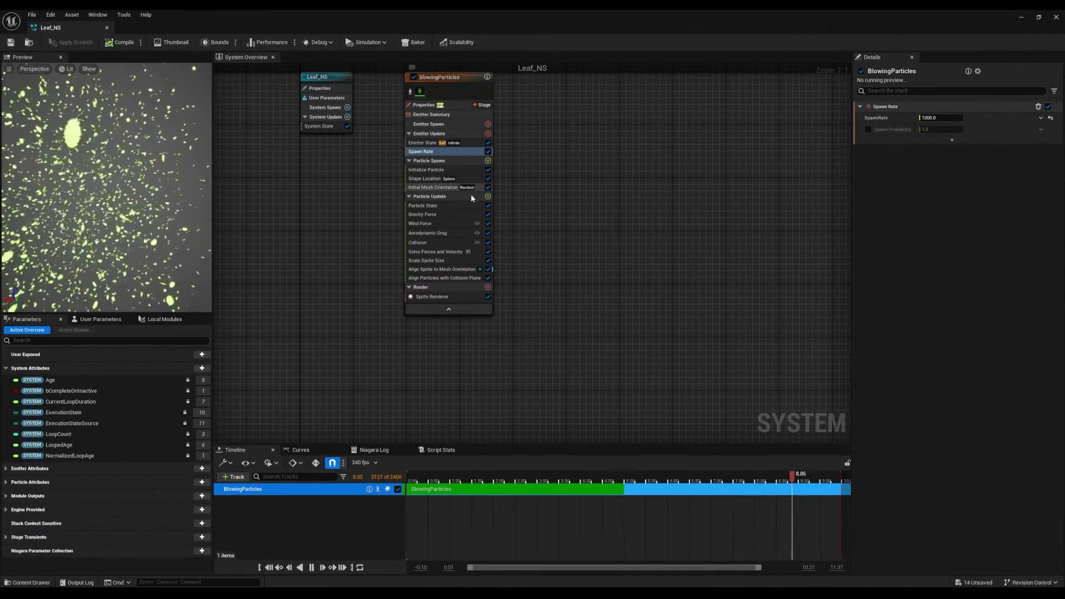
{"action": "mouse_move", "coordinate": [468, 206]}
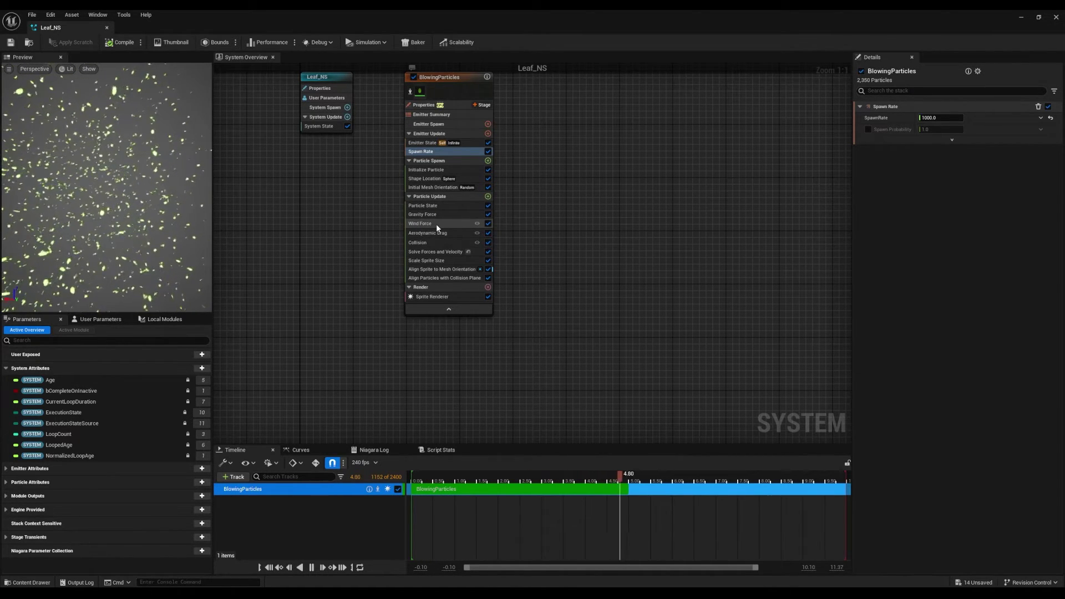
{"action": "mouse_move", "coordinate": [437, 225]}
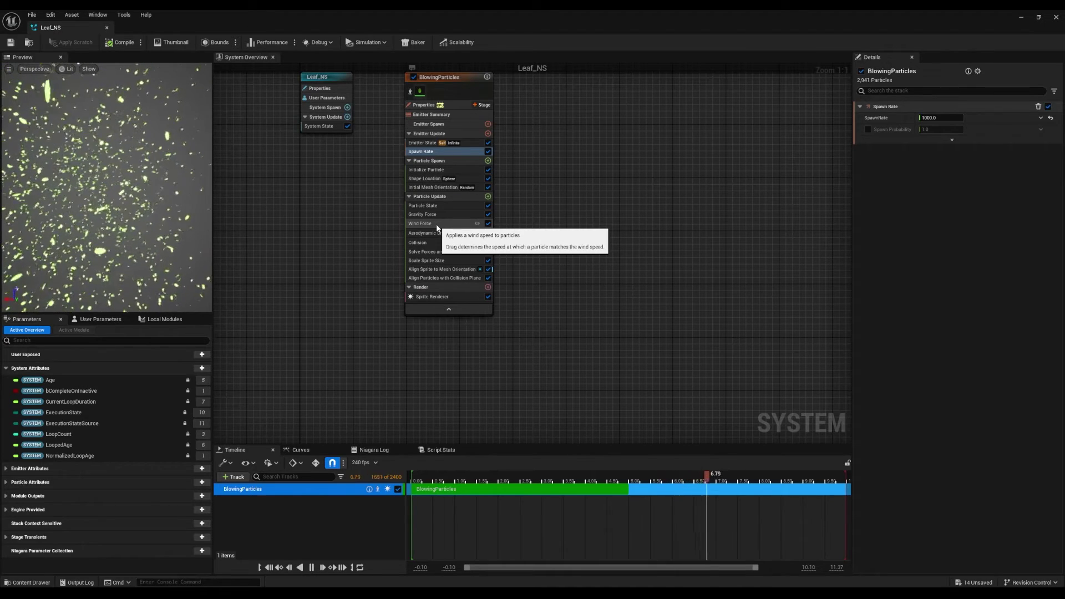
{"action": "left_click", "coordinate": [437, 224]}
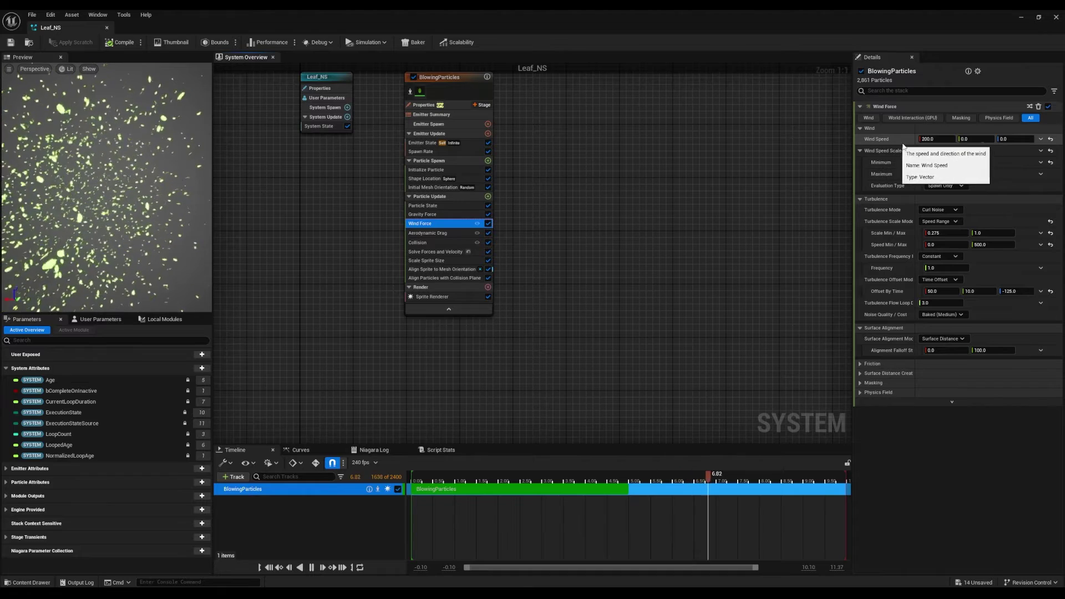
{"action": "left_click", "coordinate": [936, 140]}
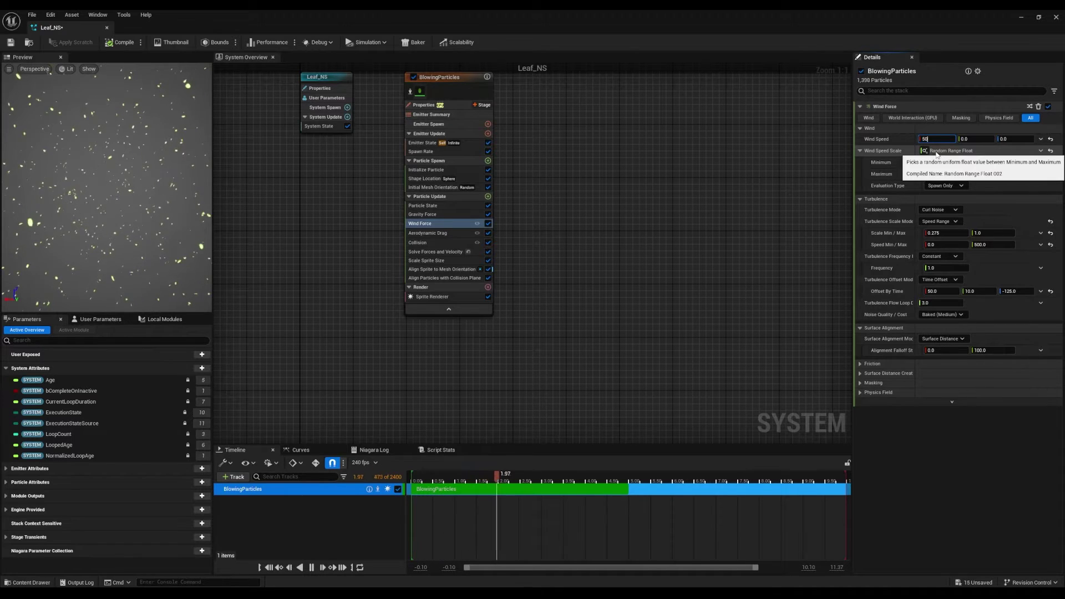
{"action": "left_click", "coordinate": [976, 139]}
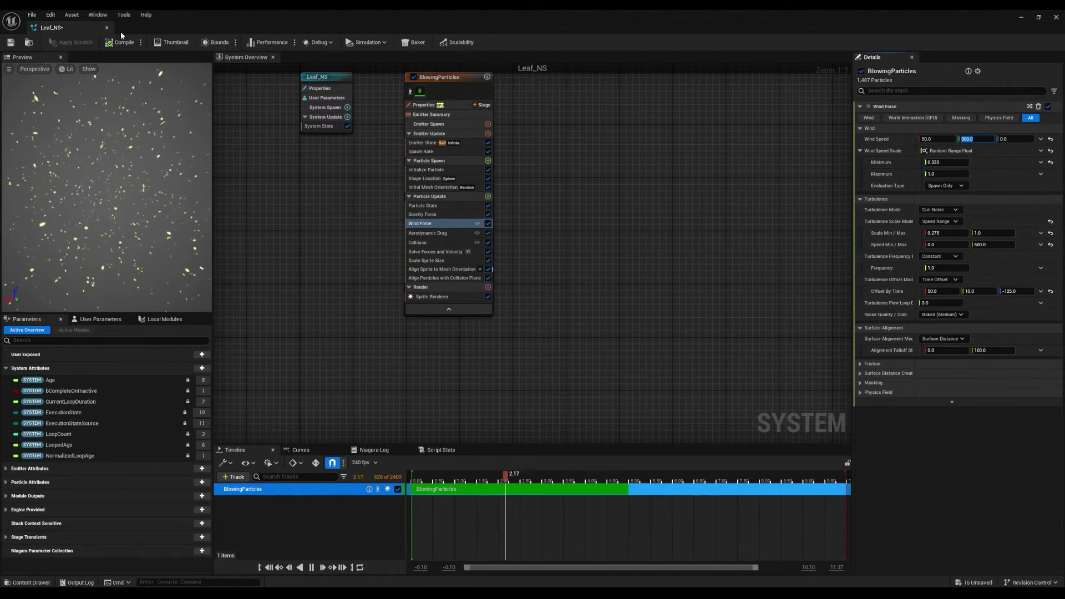
{"action": "key", "text": "ctrl+s"}
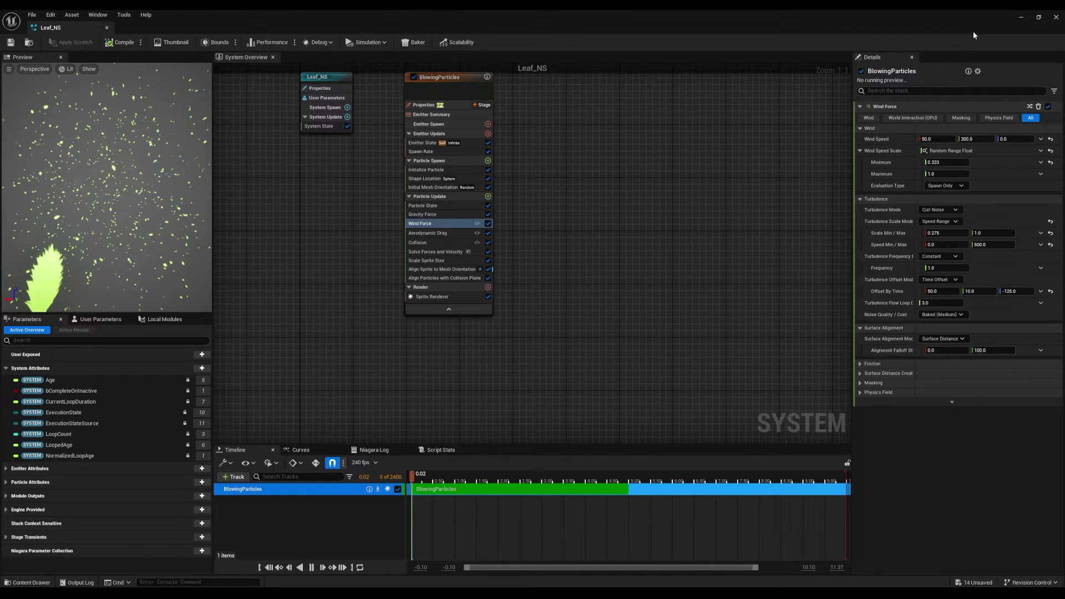
{"action": "left_click", "coordinate": [1021, 17]}
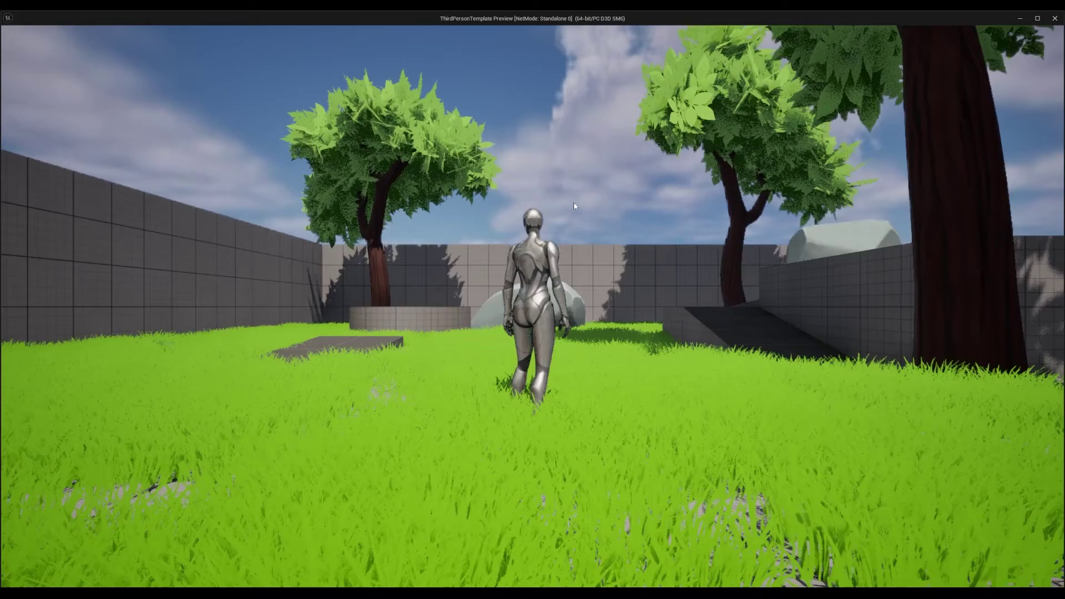
Run the character past the blue cubes and jump onto the raised blocks in the play window to check how the wind carries the leaves.
{"action": "key", "text": "d"}
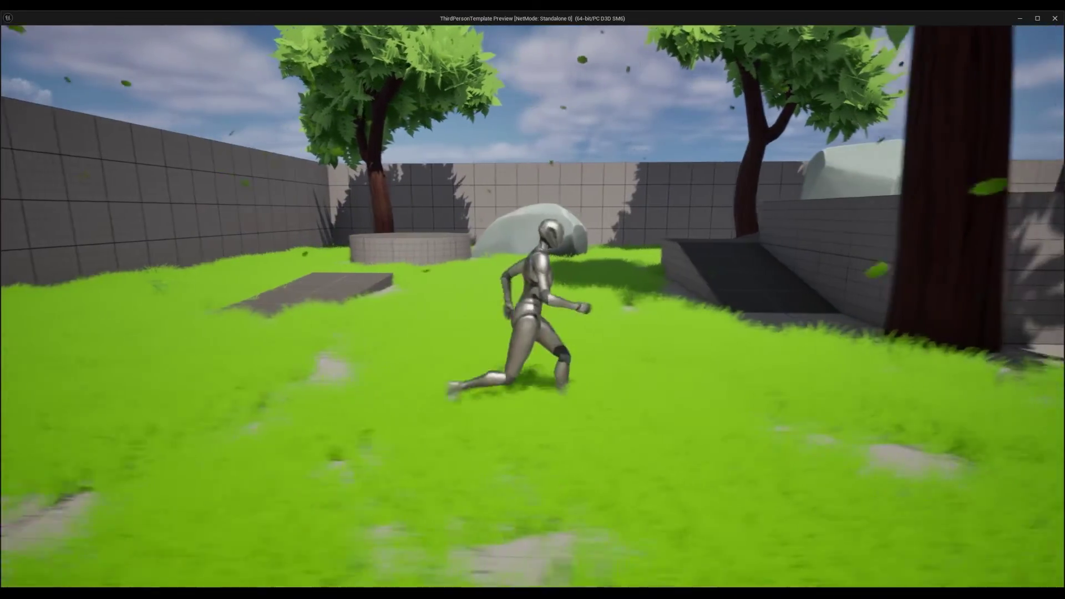
{"action": "key", "text": "s"}
{"action": "key", "text": "d"}
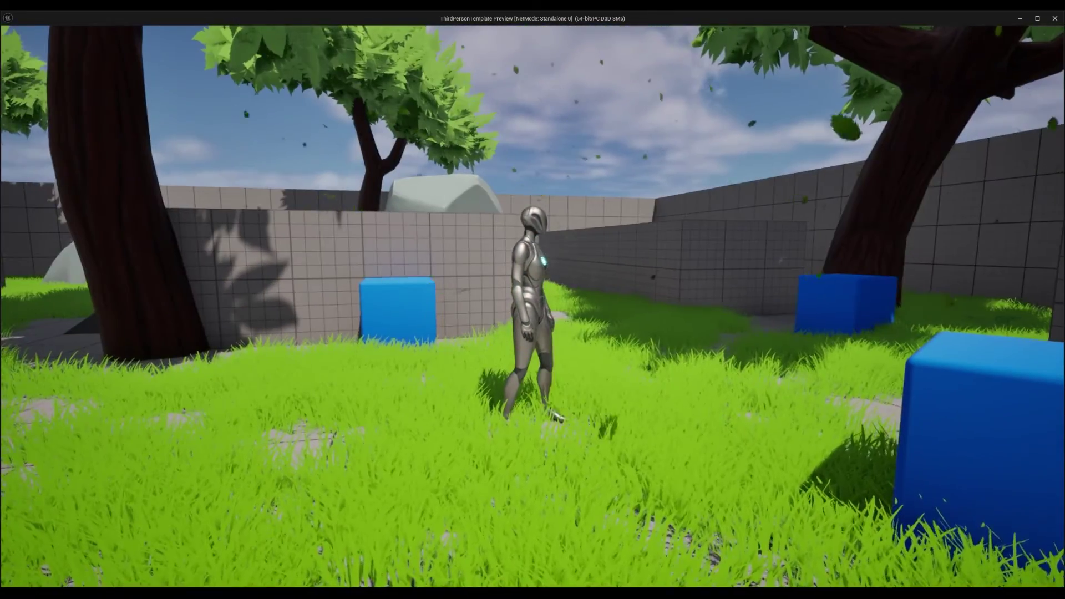
{"action": "key", "text": "d"}
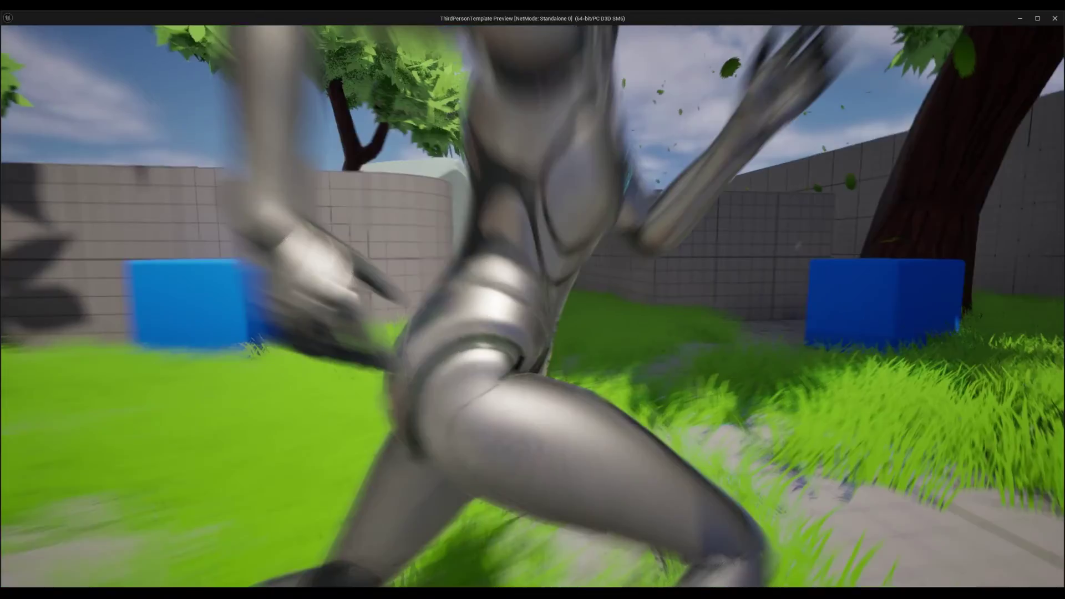
{"action": "key", "text": "d"}
{"action": "key", "text": "w"}
{"action": "key", "text": "a"}
{"action": "key", "text": "d"}
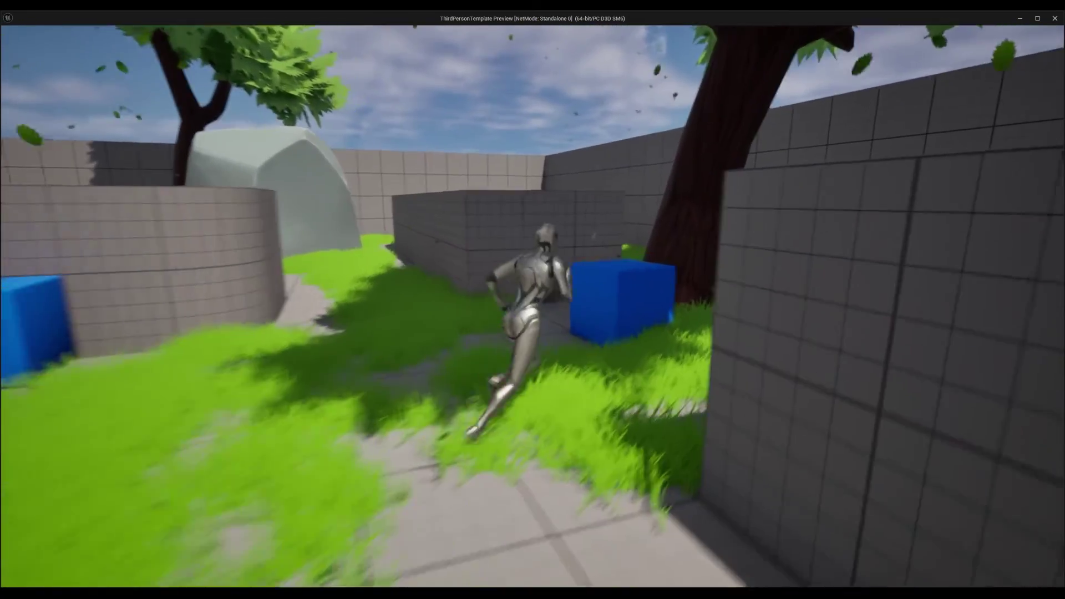
{"action": "key", "text": "space"}
{"action": "key", "text": "w"}
{"action": "key", "text": "space"}
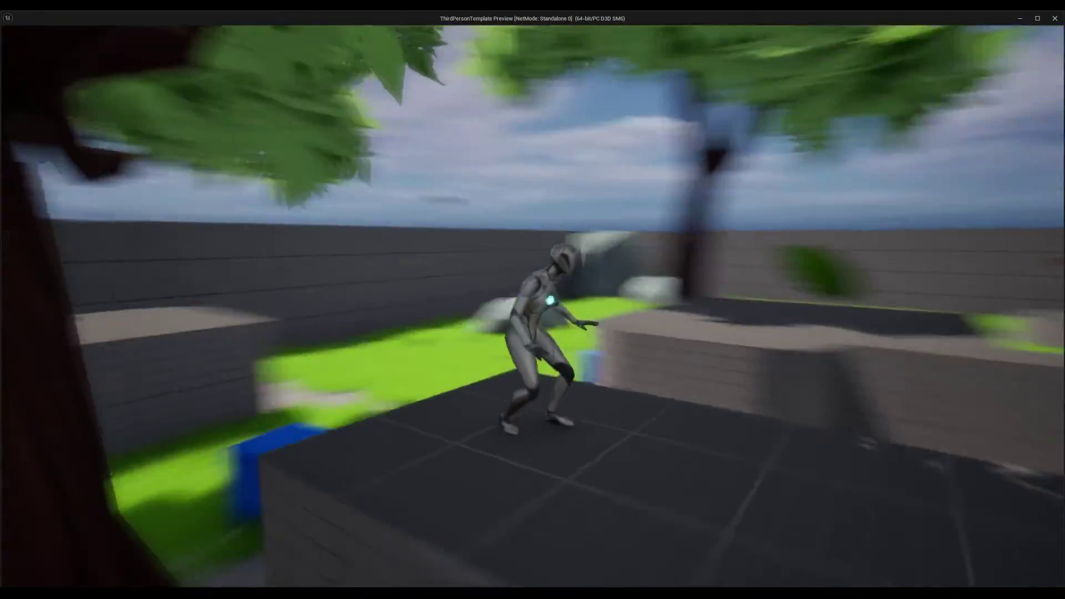
{"action": "key", "text": "w"}
{"action": "key", "text": "a"}
{"action": "key", "text": "w"}
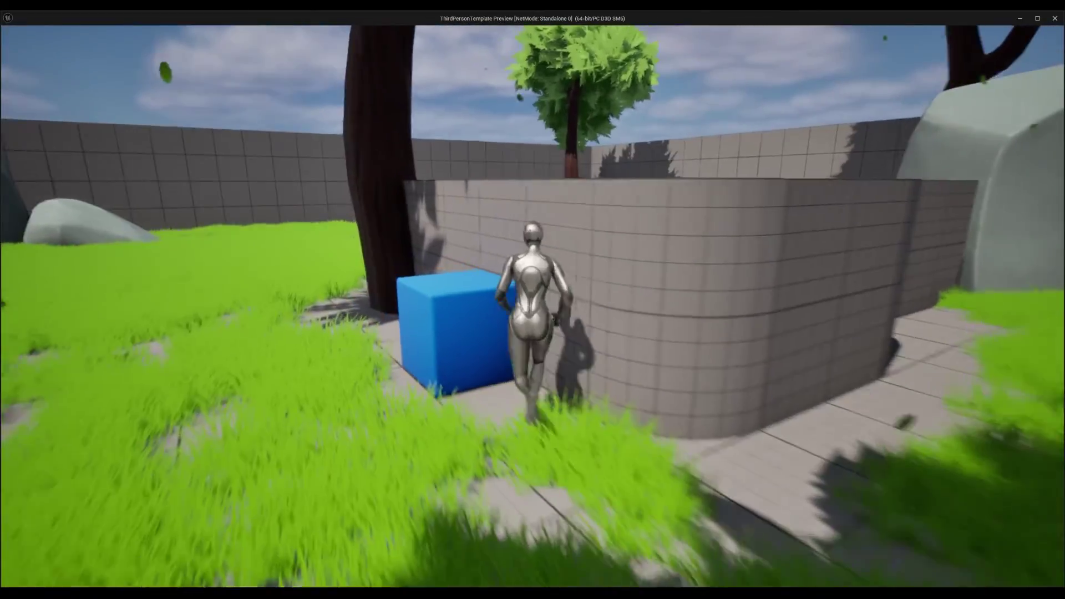
{"action": "key", "text": "space"}
{"action": "key", "text": "space"}
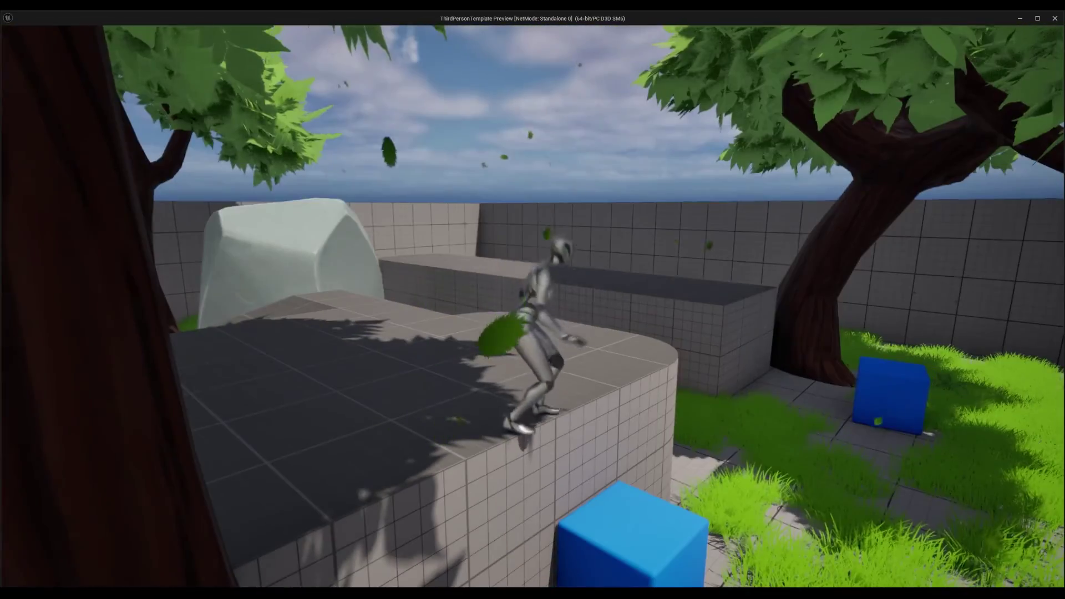